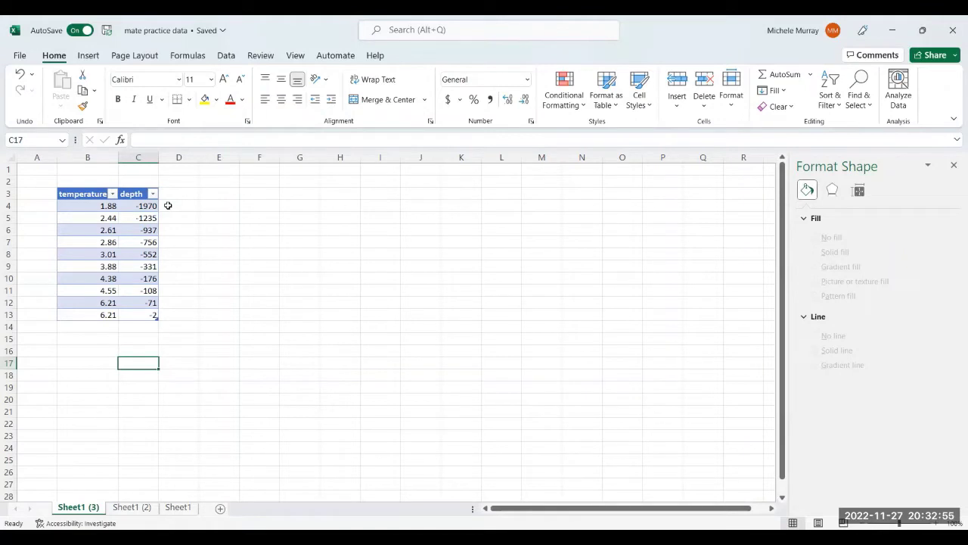
Select the table's depth and temperature values to chart
{"action": "left_click", "coordinate": [140, 227]}
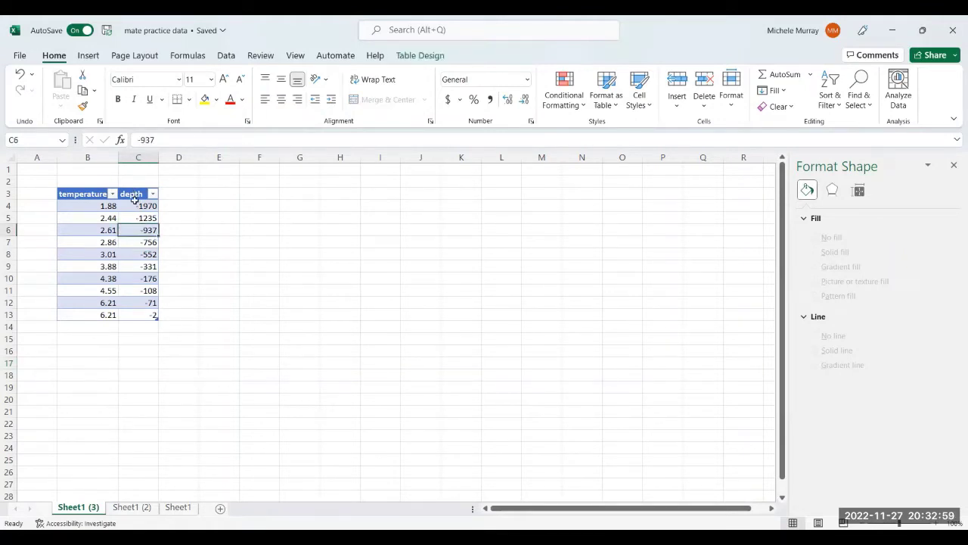
{"action": "left_click", "coordinate": [141, 269]}
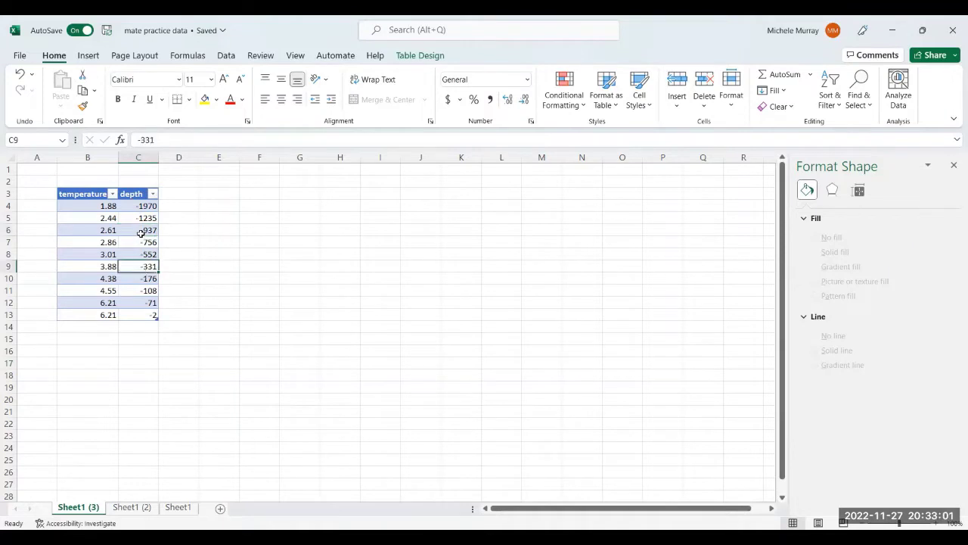
{"action": "left_click", "coordinate": [140, 233]}
{"action": "left_click", "coordinate": [141, 253]}
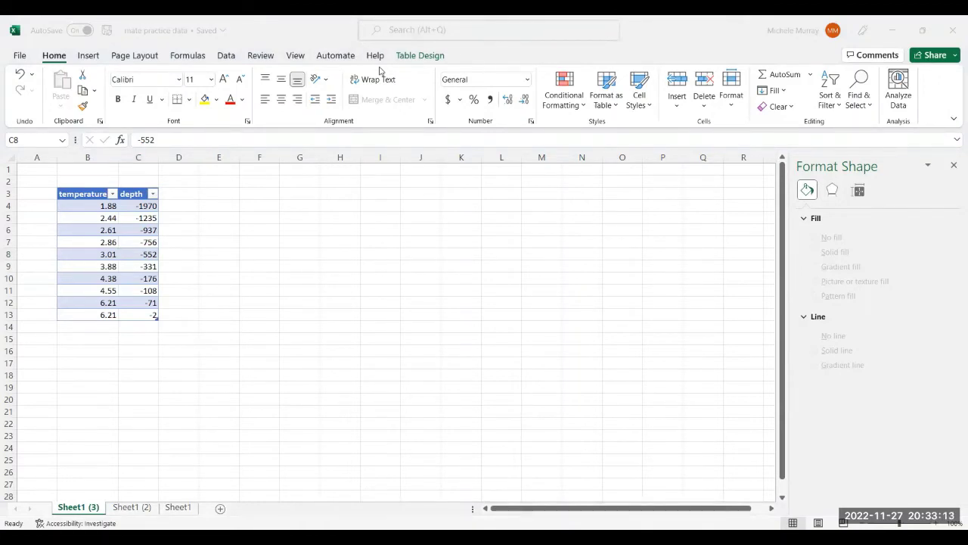
Insert a Scatter with Straight Lines and Markers chart of the selected data
{"action": "left_click", "coordinate": [88, 55]}
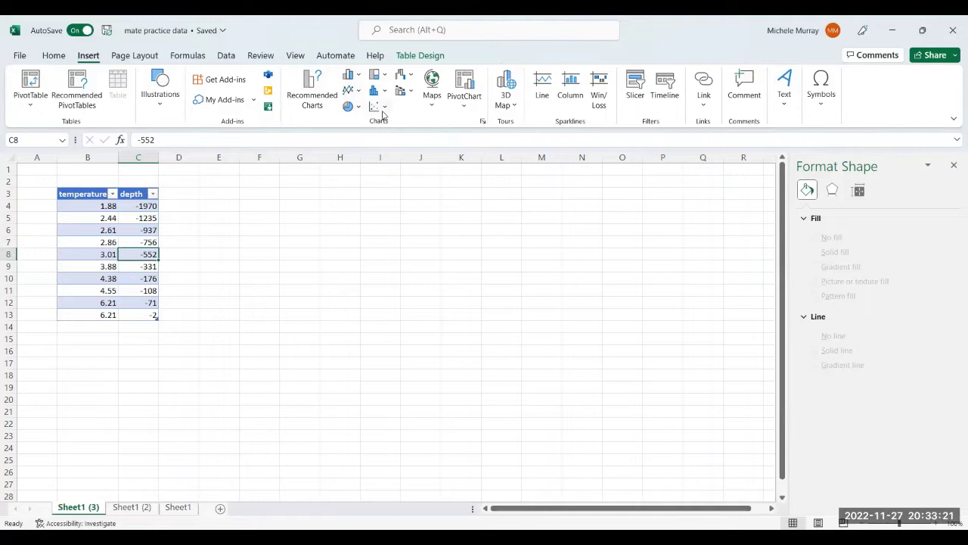
{"action": "left_click", "coordinate": [380, 107]}
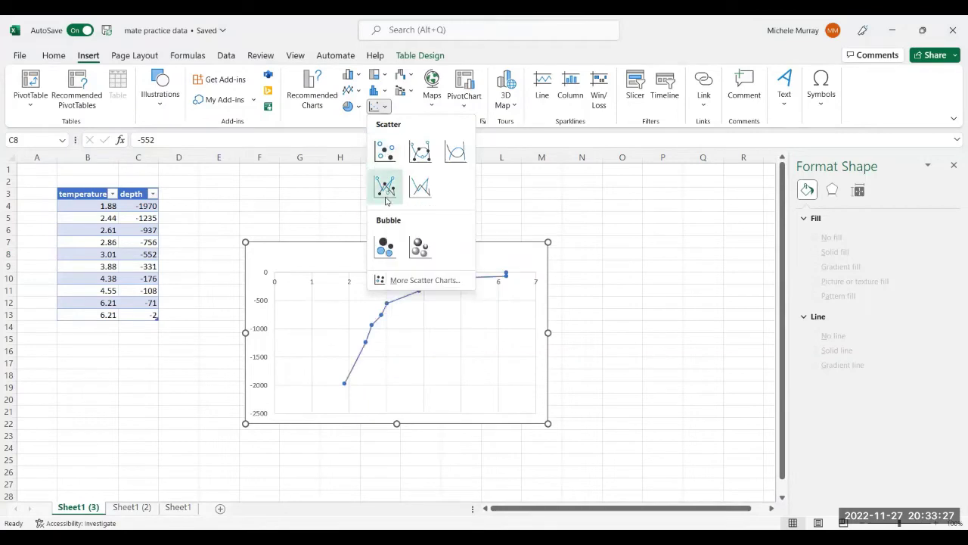
{"action": "left_click", "coordinate": [385, 200]}
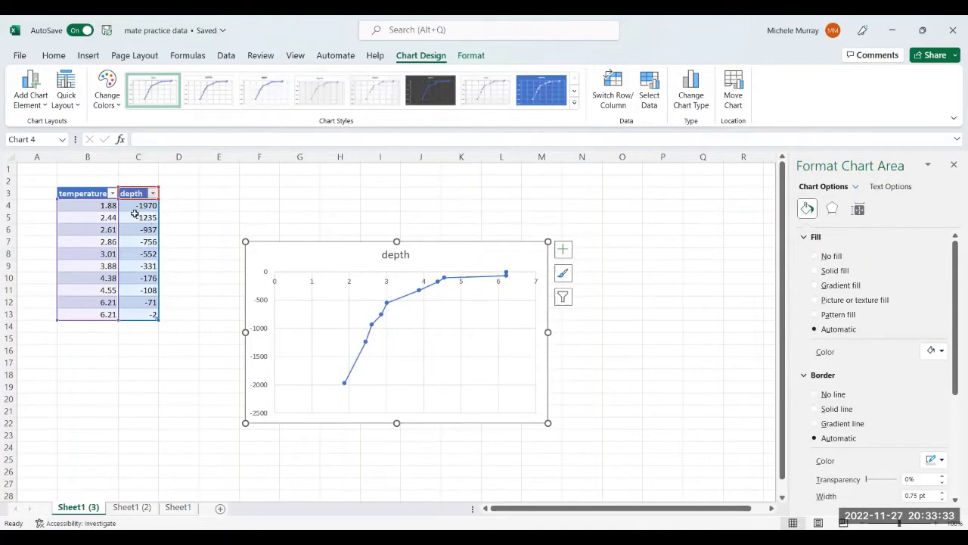
{"action": "left_click", "coordinate": [81, 208]}
{"action": "left_click", "coordinate": [149, 207]}
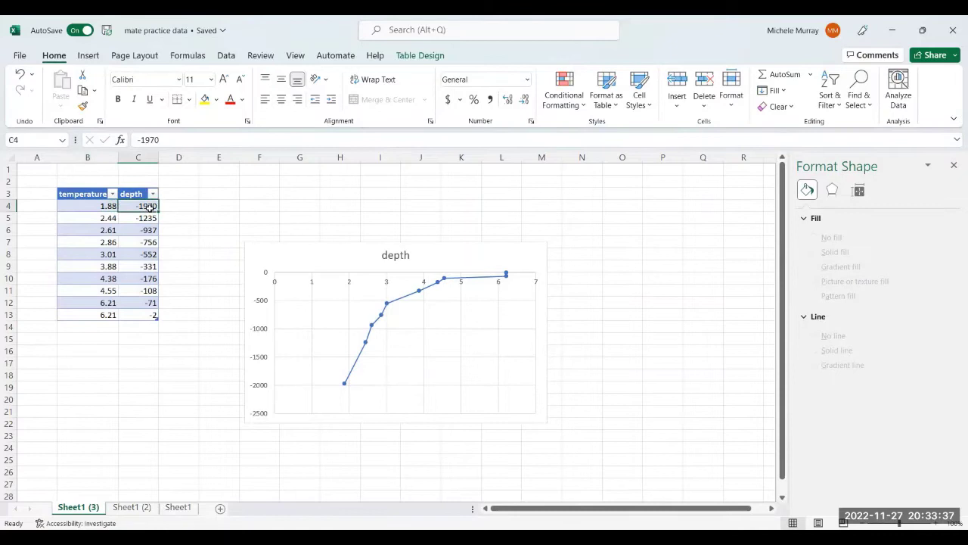
{"action": "left_click", "coordinate": [261, 323]}
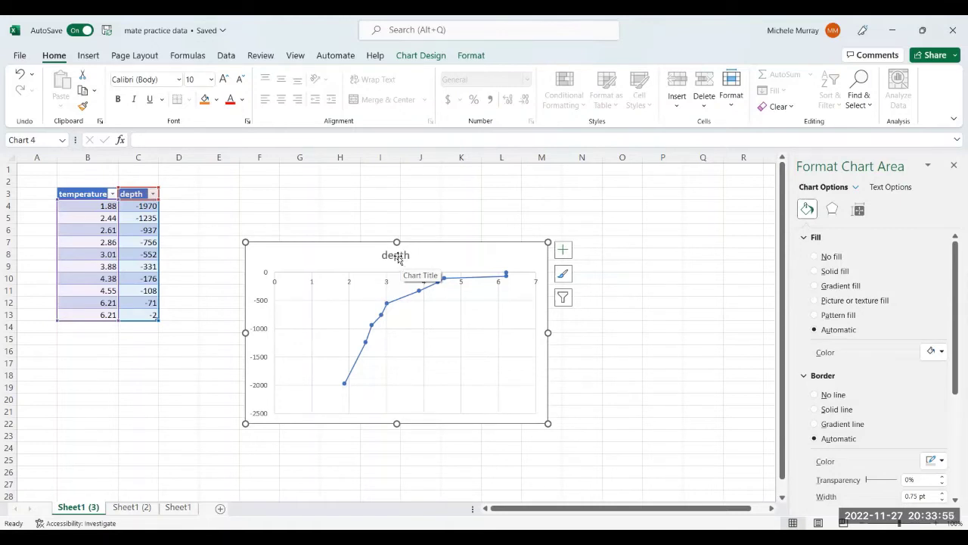
{"action": "left_click", "coordinate": [399, 257]}
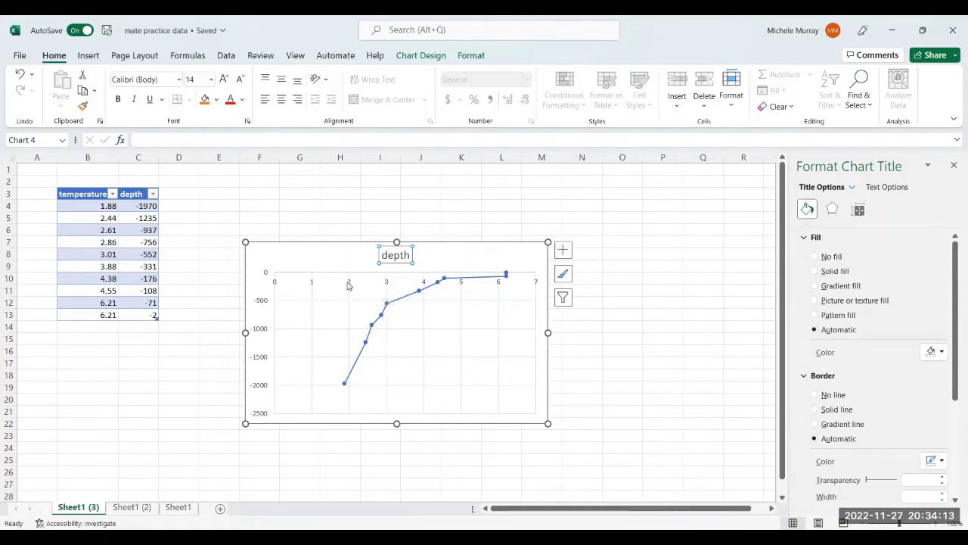
Set the horizontal value axis Label Position to High so its numbers run along the top
{"action": "left_click", "coordinate": [385, 285]}
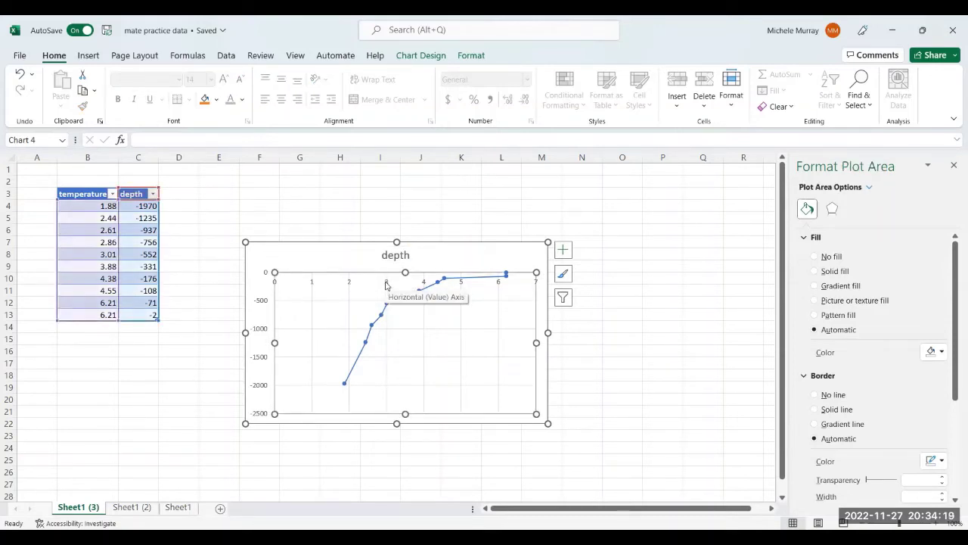
{"action": "left_click", "coordinate": [385, 285]}
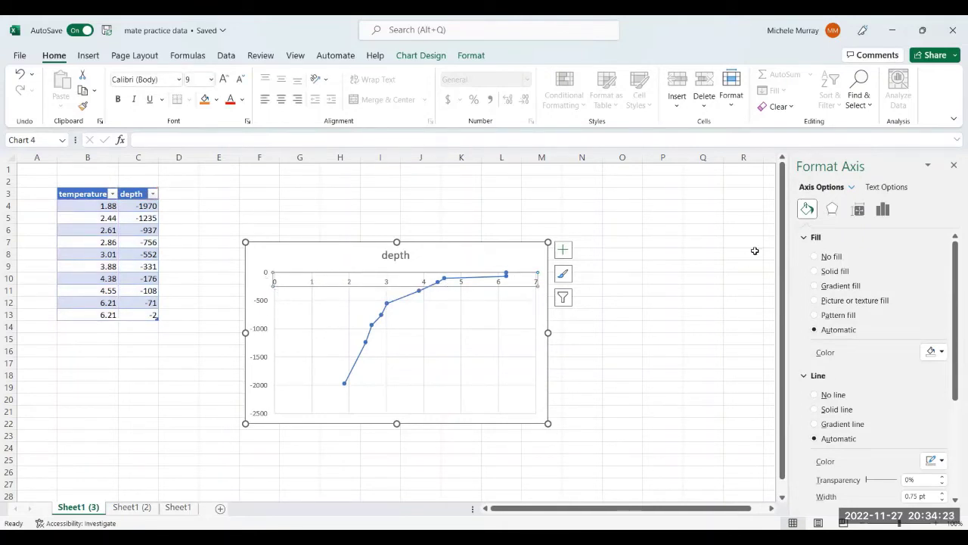
{"action": "left_click", "coordinate": [882, 211]}
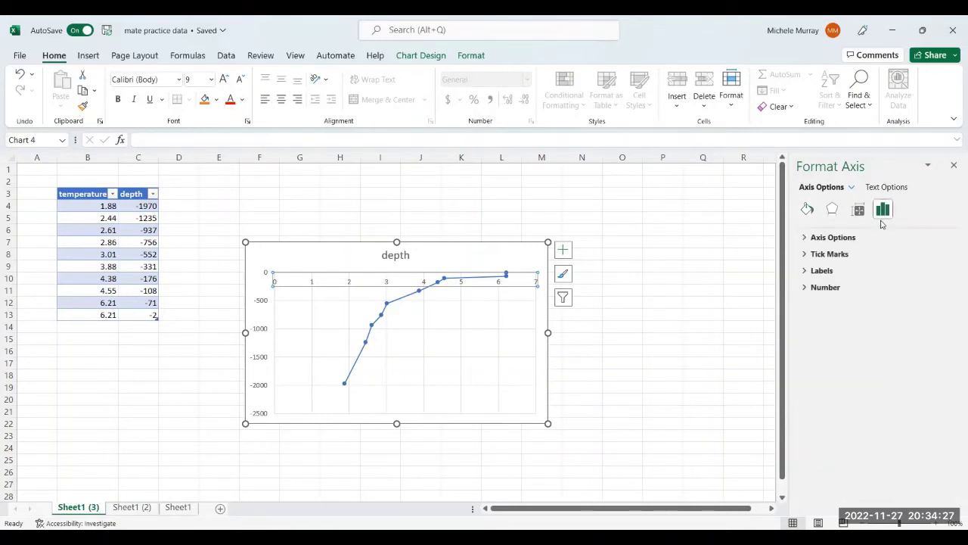
{"action": "left_click", "coordinate": [805, 273]}
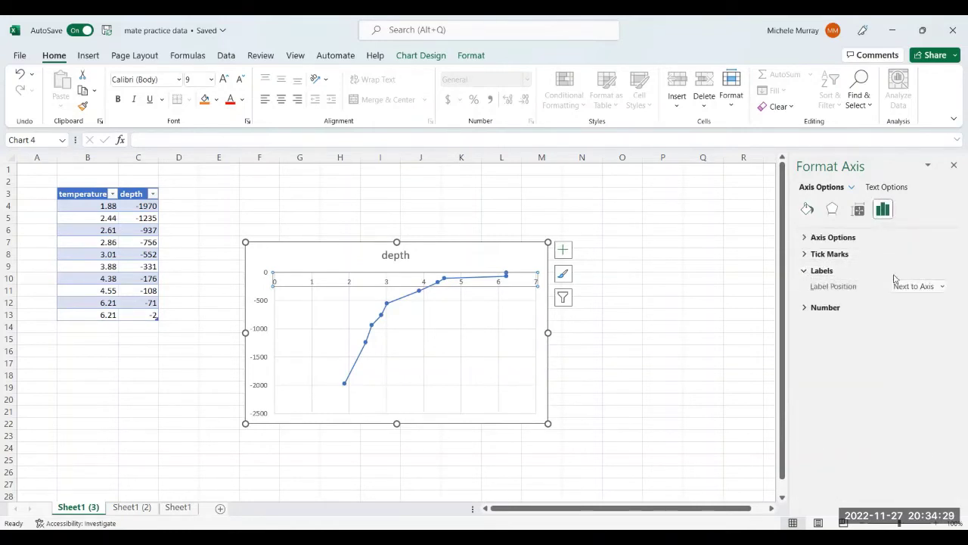
{"action": "left_click", "coordinate": [915, 287]}
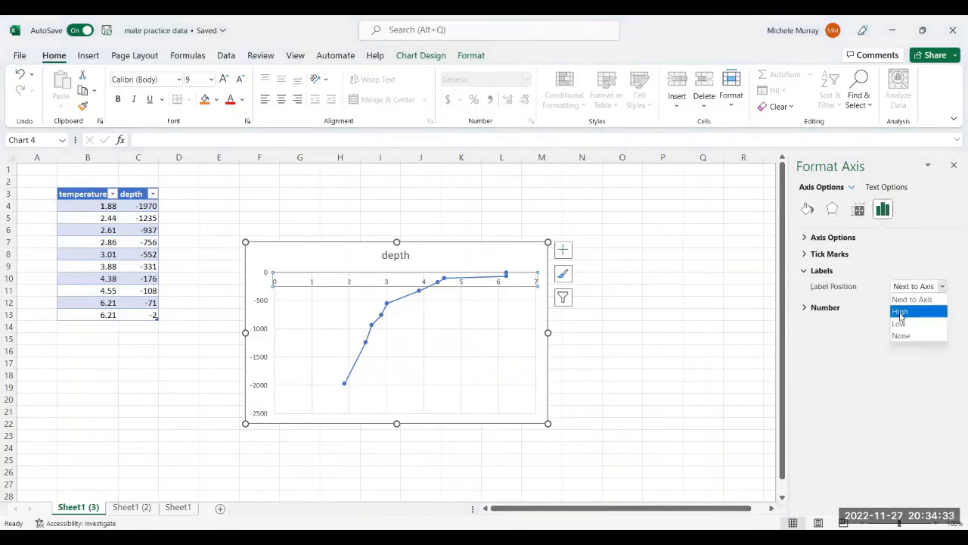
{"action": "left_click", "coordinate": [901, 312]}
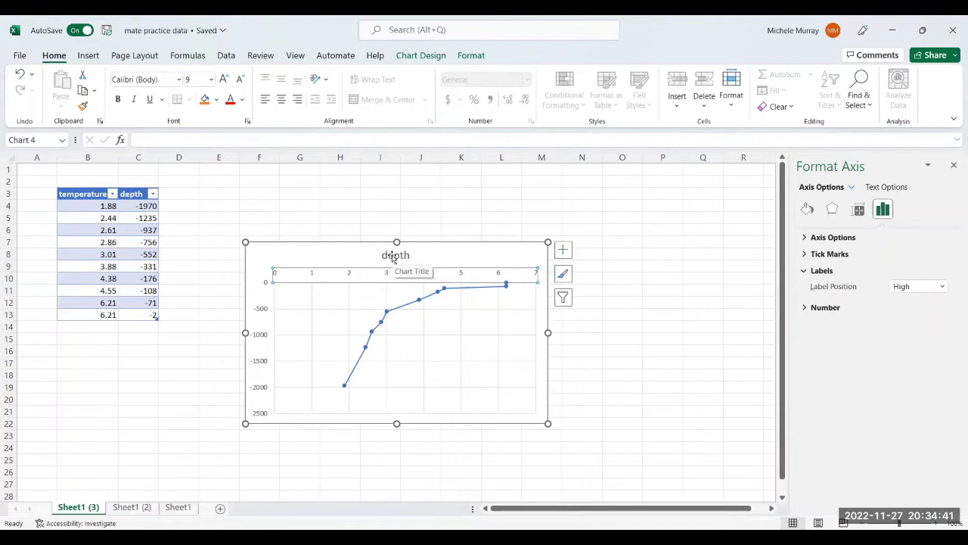
Replace the chart title 'depth' with 'Water Depth versus Water Temperature'
{"action": "left_click", "coordinate": [393, 258]}
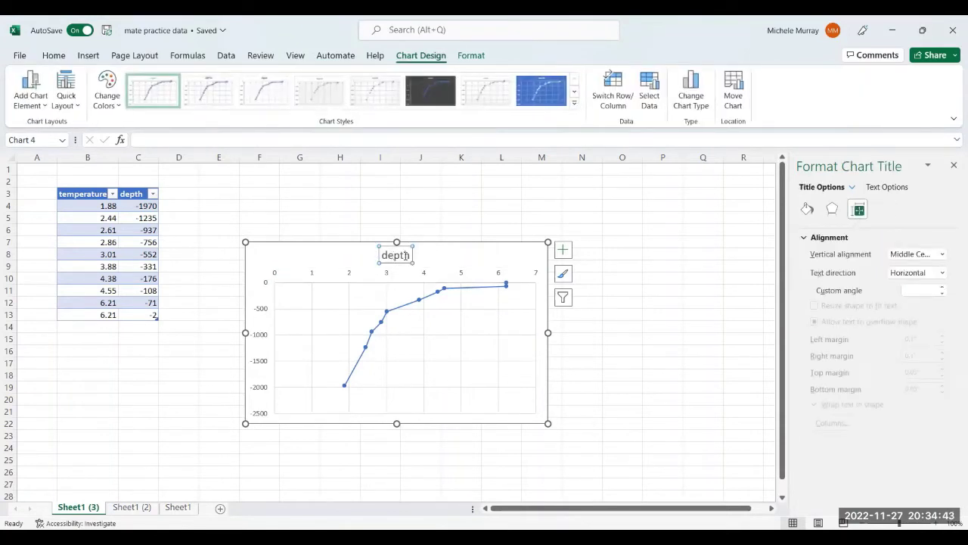
{"action": "double_click", "coordinate": [396, 256]}
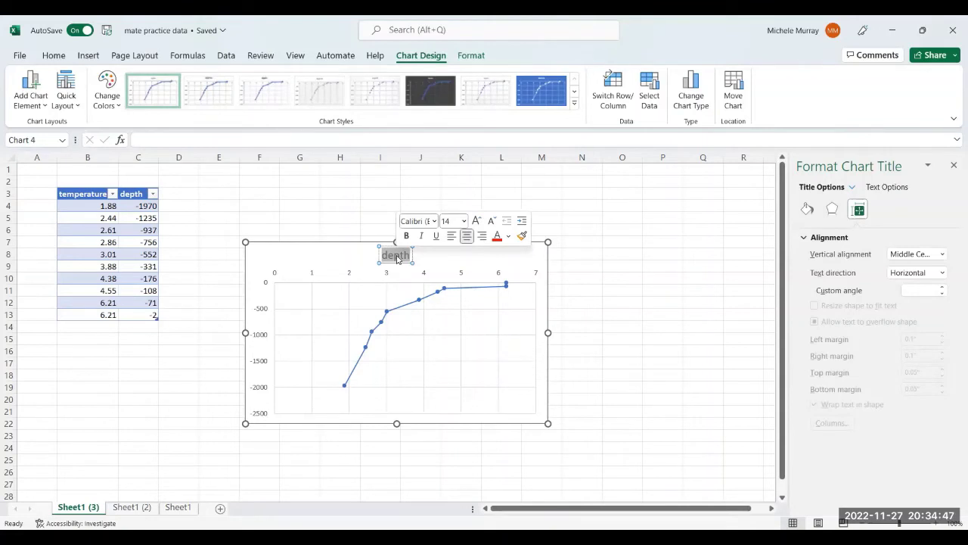
{"action": "type", "text": "Water"}
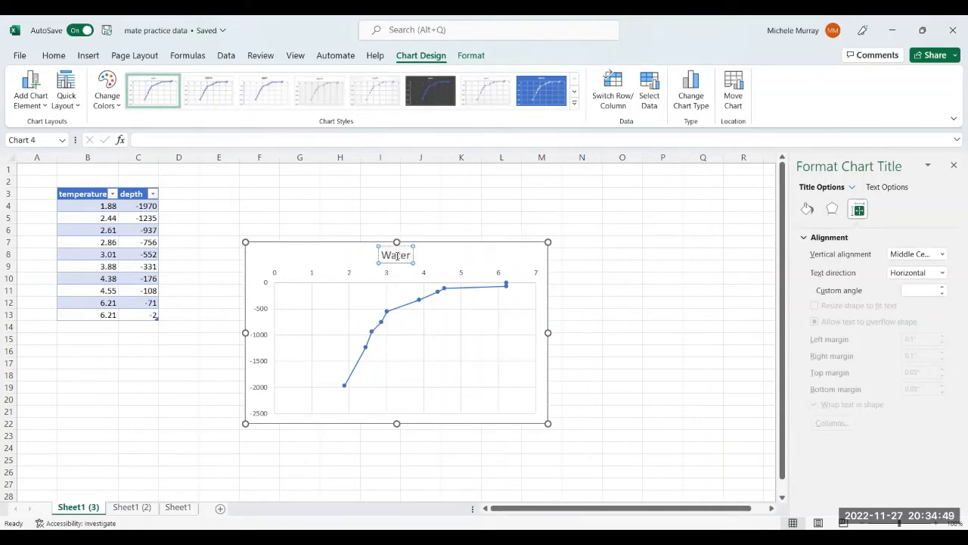
{"action": "type", "text": " Depth v"}
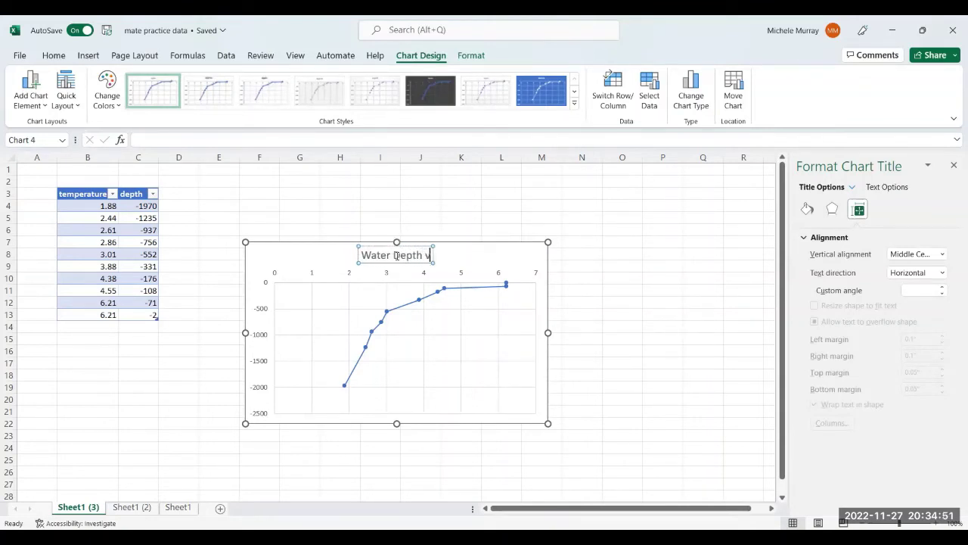
{"action": "type", "text": "ersus Water"}
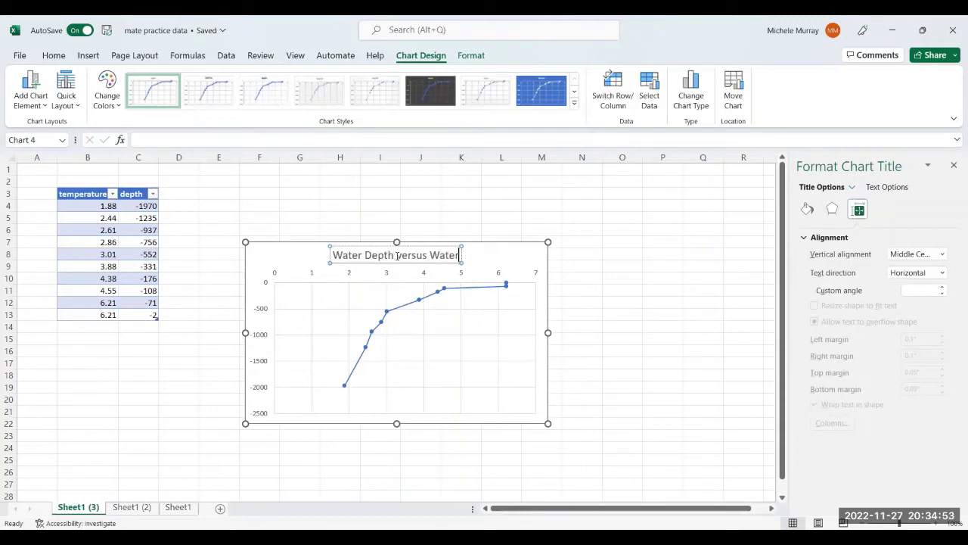
{"action": "type", "text": " Temper"}
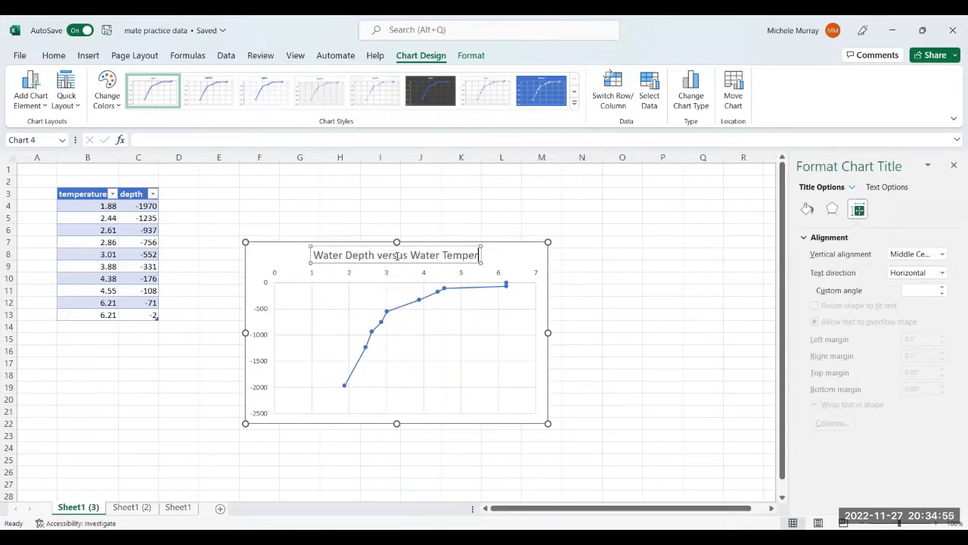
{"action": "type", "text": "ature"}
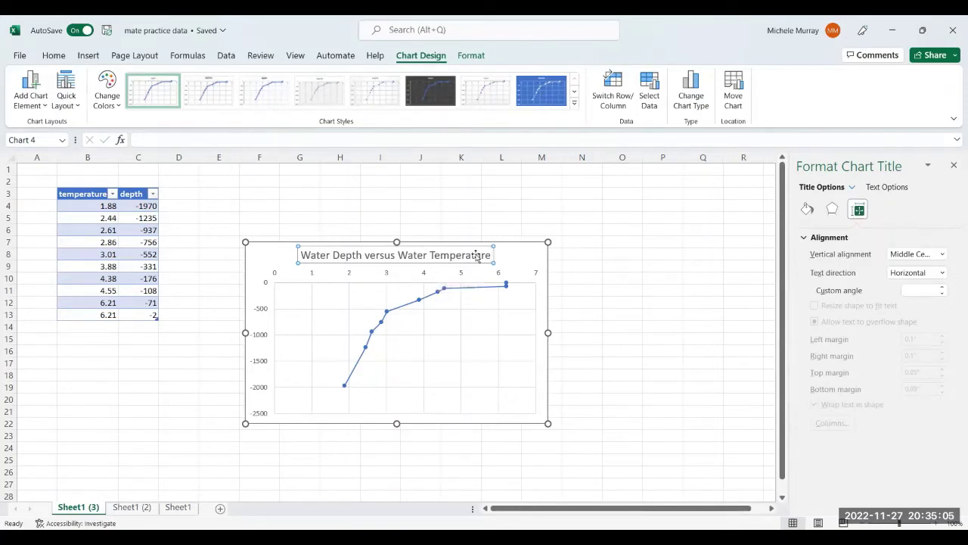
Enlarge the chart by extending its top edge upward and its left edge outward
{"action": "left_click", "coordinate": [409, 267]}
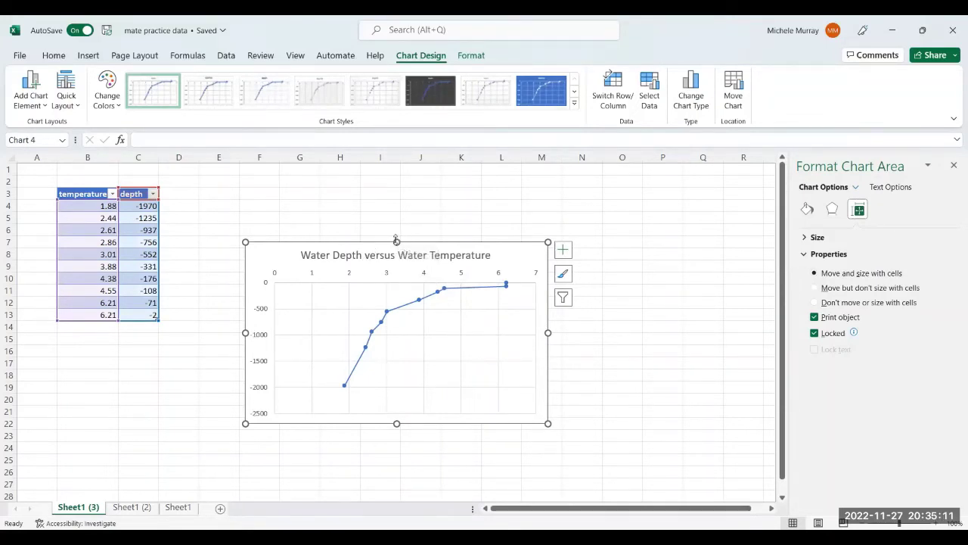
{"action": "left_click", "coordinate": [403, 231]}
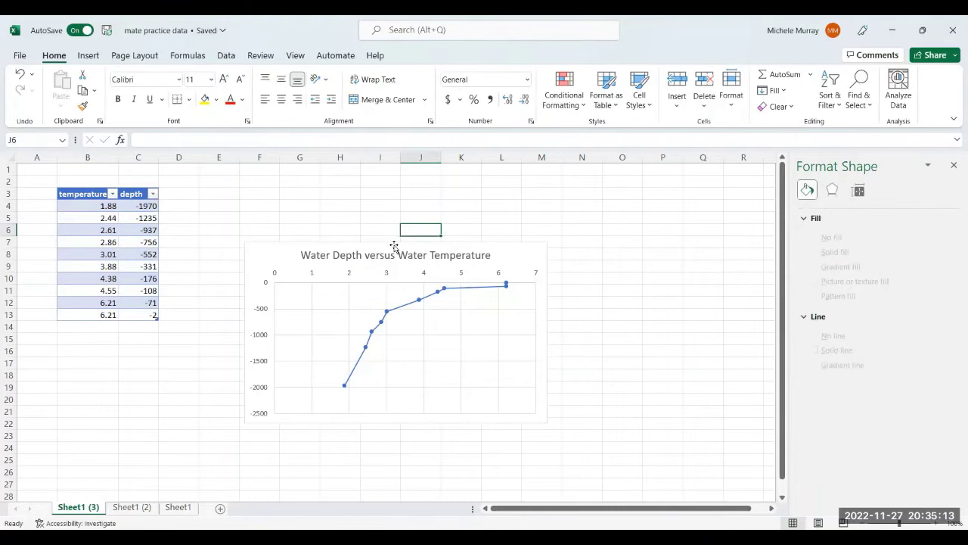
{"action": "left_click", "coordinate": [394, 244]}
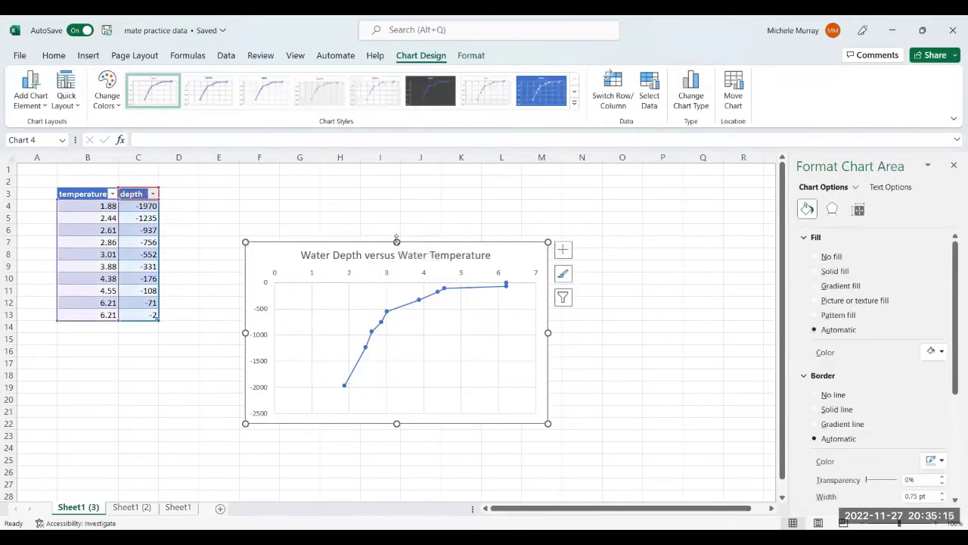
{"action": "left_click_drag", "start_coordinate": [396, 240], "coordinate": [395, 215]}
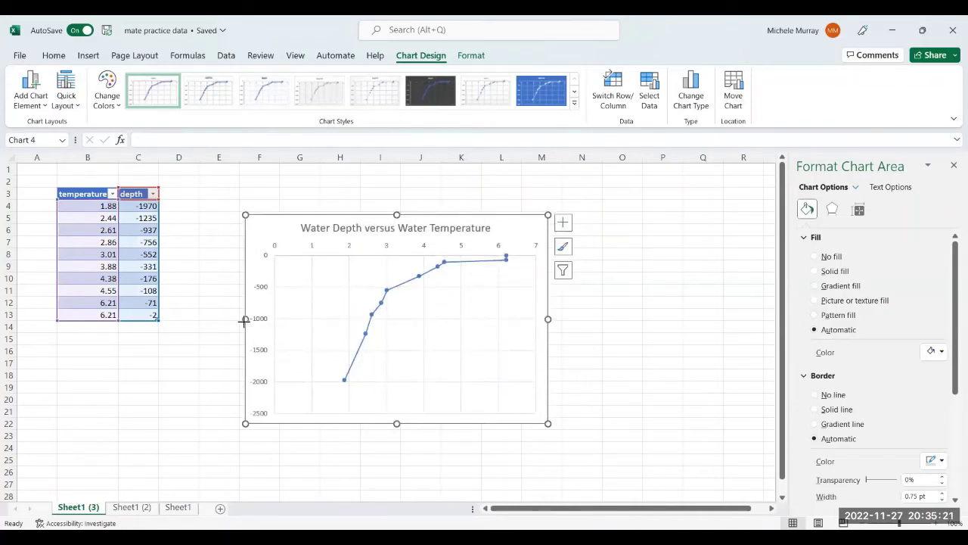
{"action": "left_click_drag", "start_coordinate": [245, 319], "coordinate": [199, 315]}
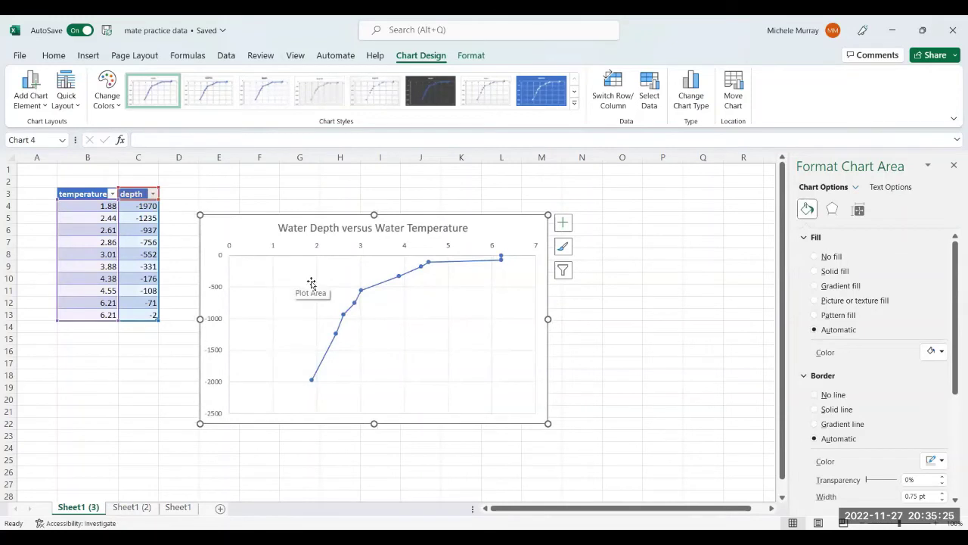
Shrink the plot area from its top and left edges to leave room for axis titles
{"action": "left_click", "coordinate": [270, 273]}
{"action": "left_click", "coordinate": [251, 268]}
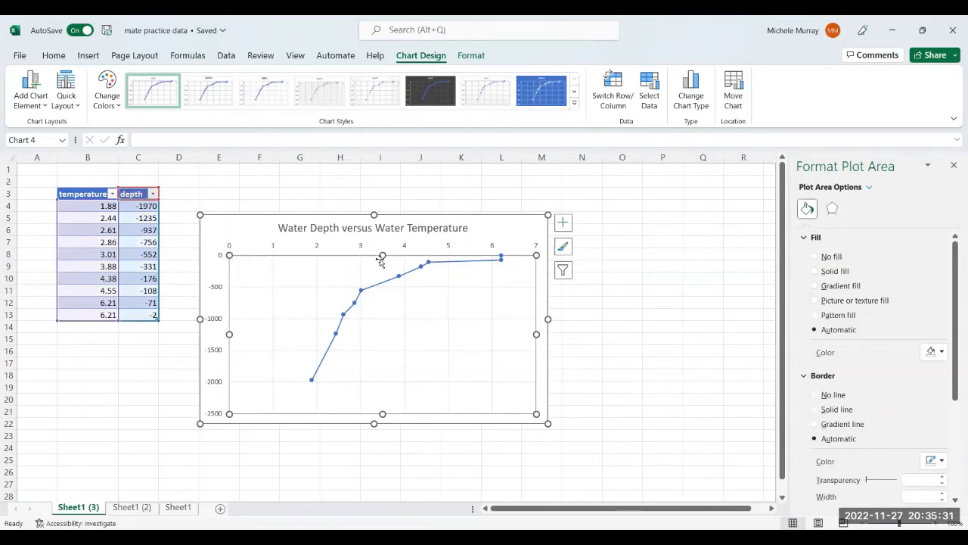
{"action": "left_click_drag", "start_coordinate": [382, 256], "coordinate": [382, 279]}
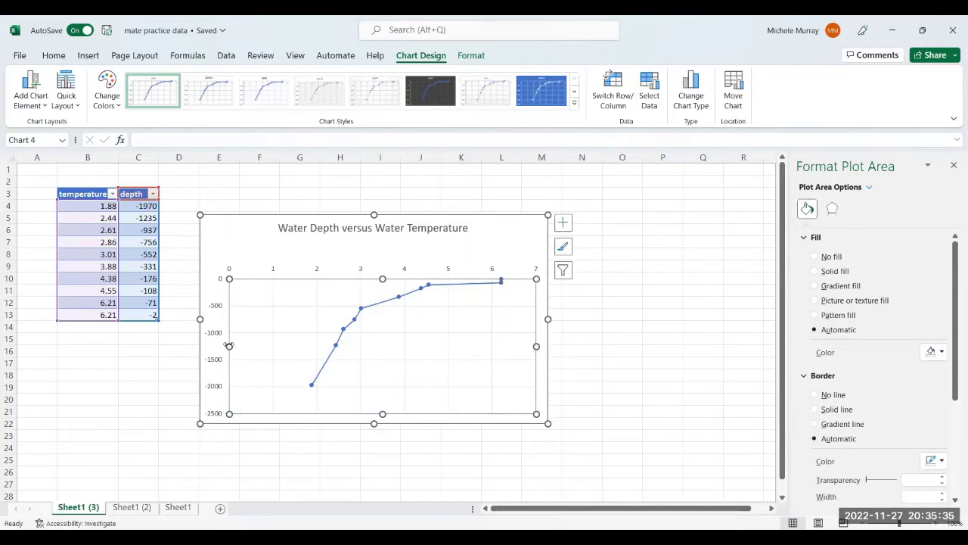
{"action": "left_click_drag", "start_coordinate": [229, 347], "coordinate": [257, 346]}
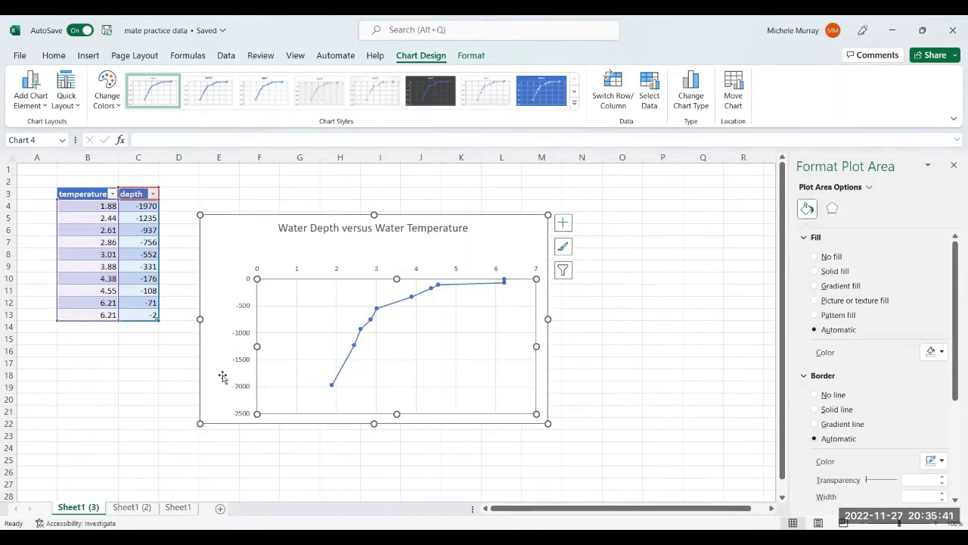
Add a text box above the plot area reading 'Temperature (oC)'
{"action": "left_click", "coordinate": [570, 298]}
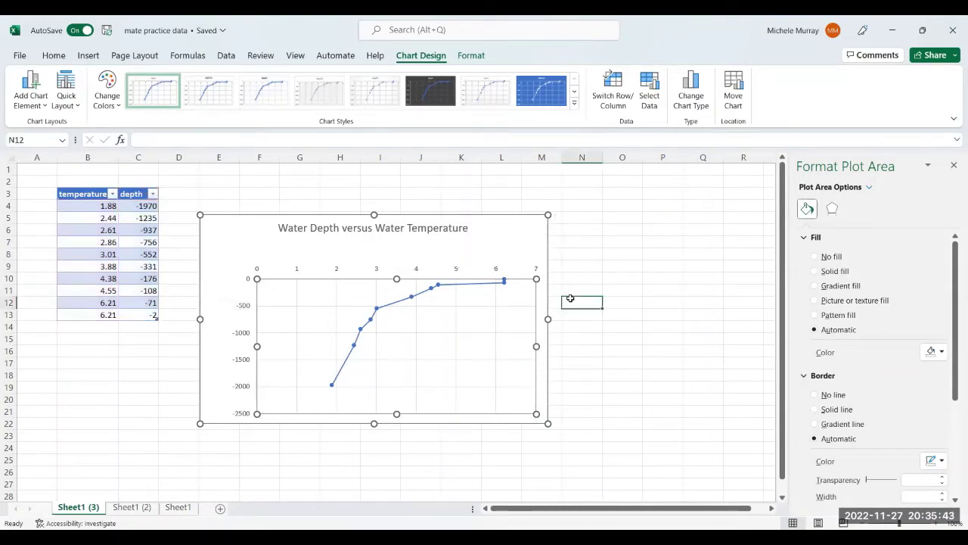
{"action": "left_click", "coordinate": [91, 57]}
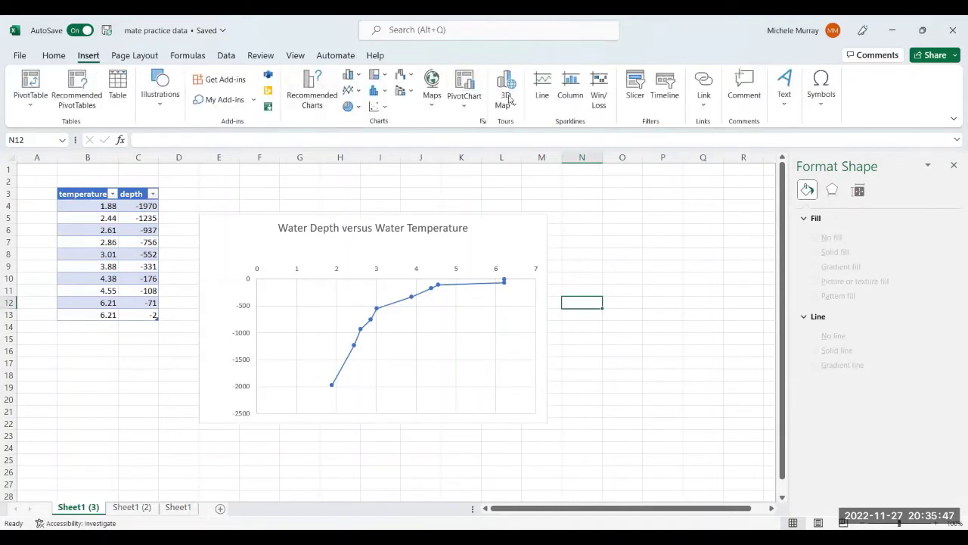
{"action": "left_click", "coordinate": [784, 87]}
{"action": "left_click", "coordinate": [784, 148]}
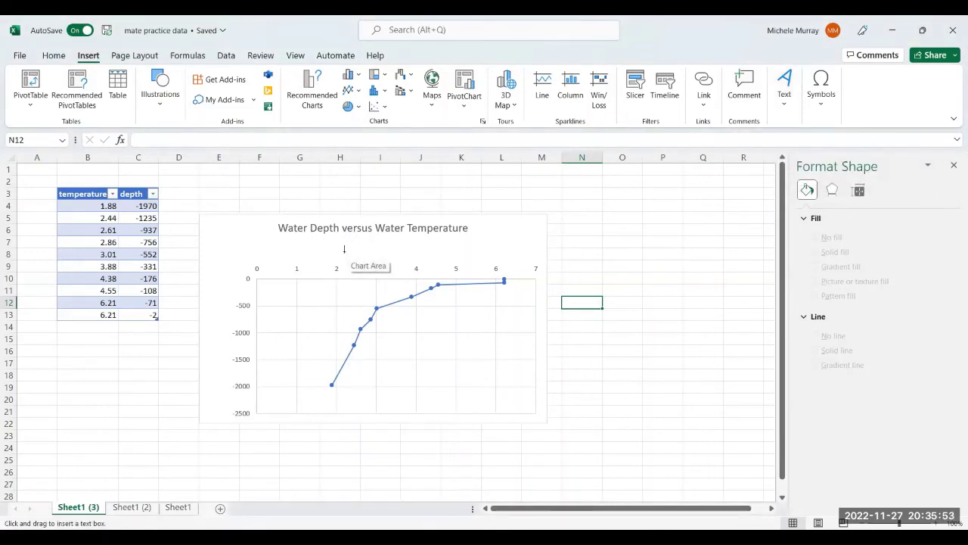
{"action": "left_click", "coordinate": [344, 251]}
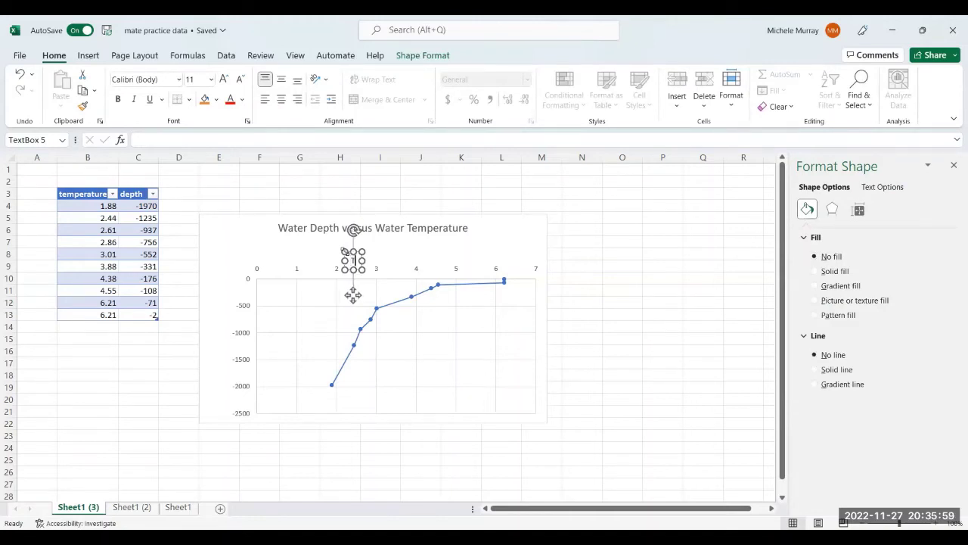
{"action": "type", "text": "Tem"}
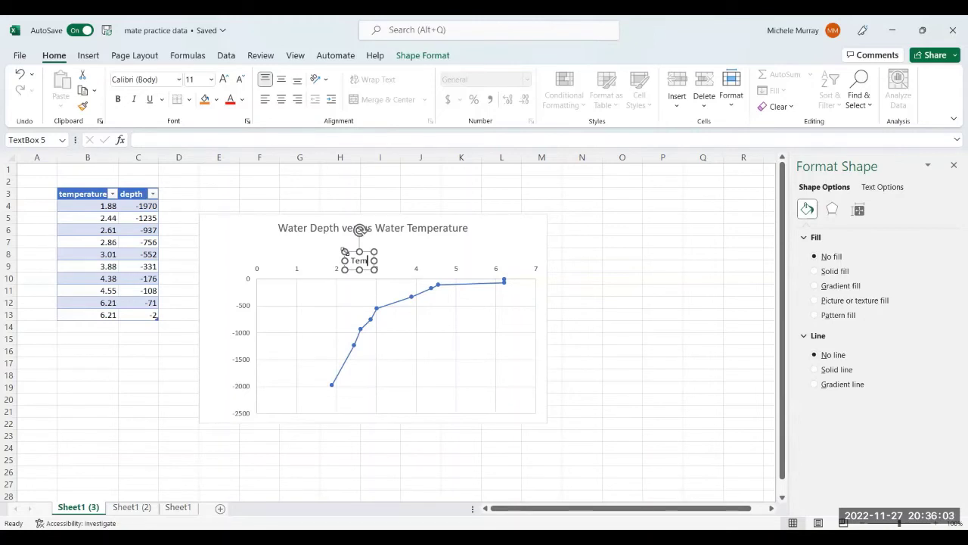
{"action": "type", "text": "perature"}
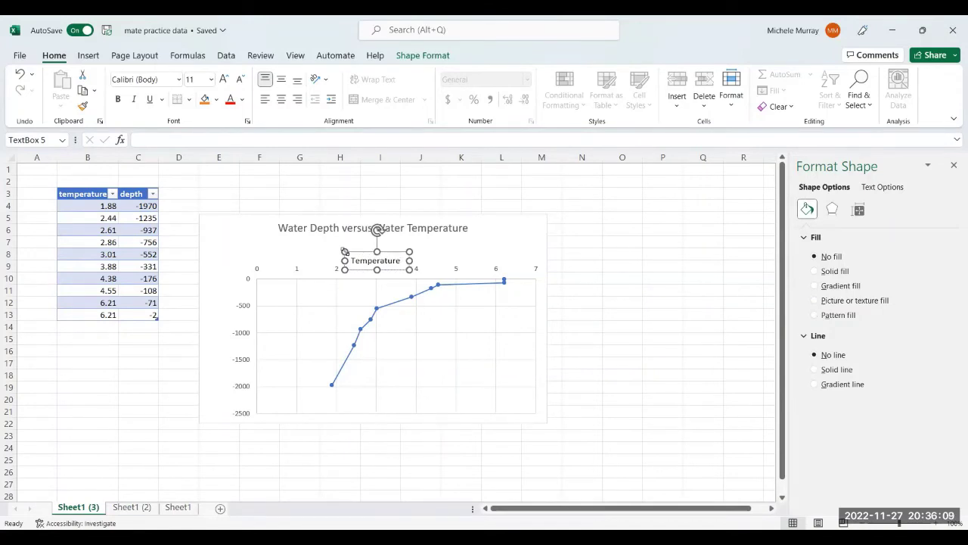
{"action": "type", "text": " o"}
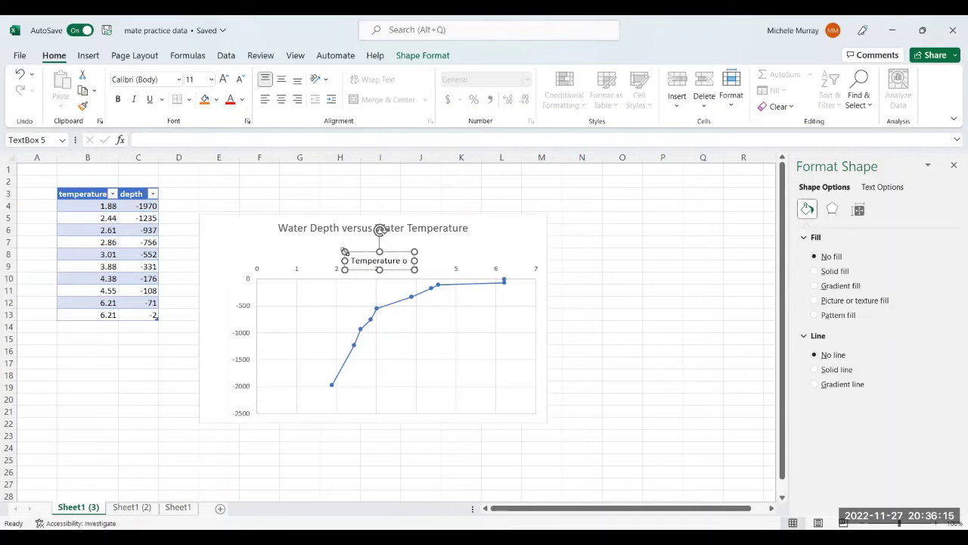
{"action": "key", "text": "BackSpace"}
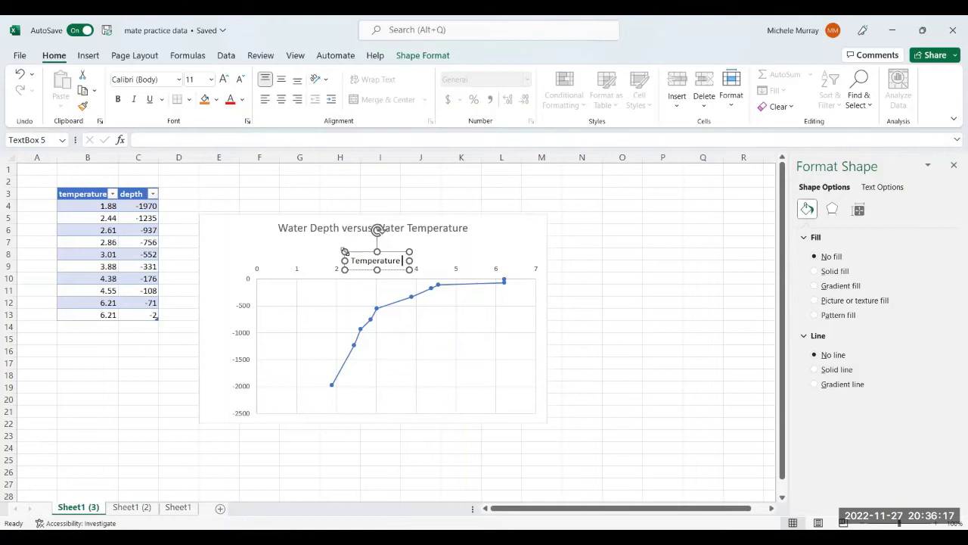
{"action": "type", "text": "("}
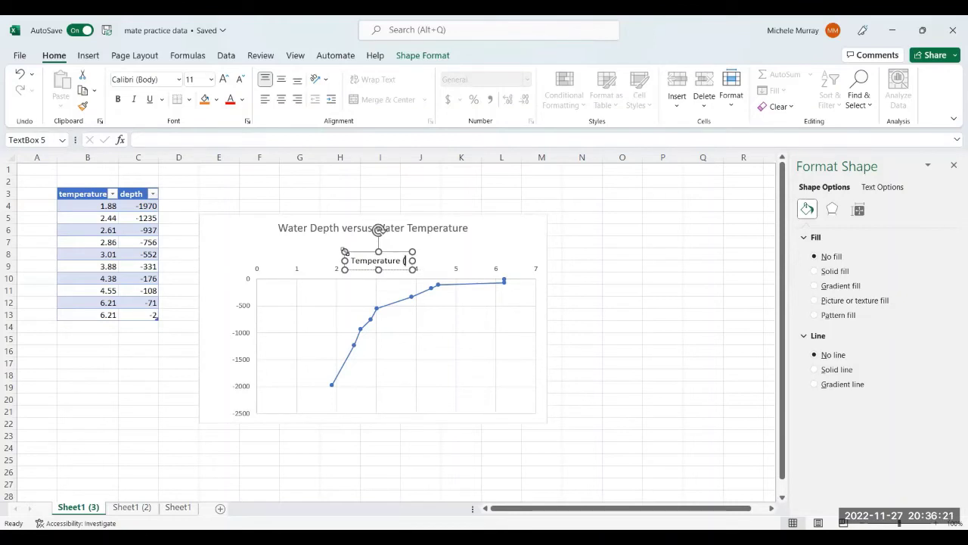
{"action": "type", "text": "oC"}
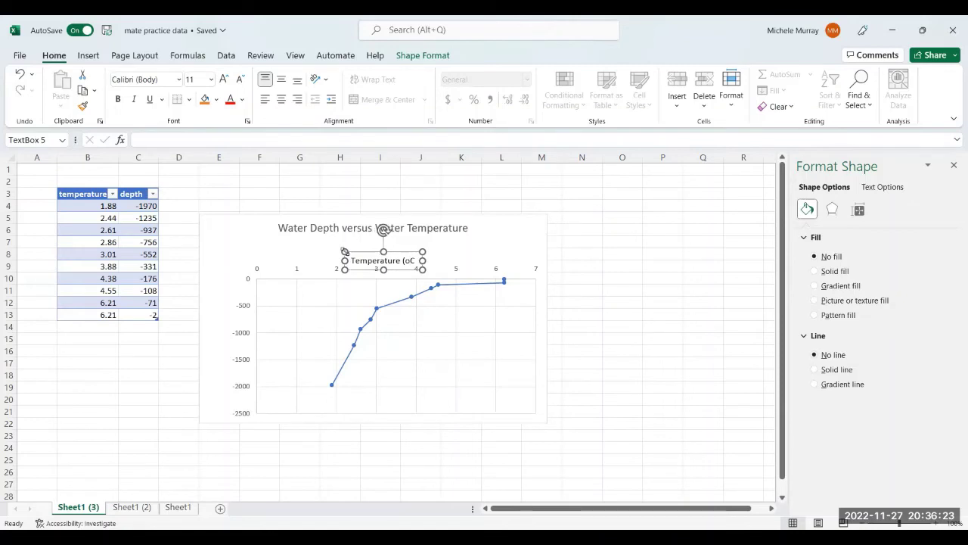
{"action": "type", "text": ")"}
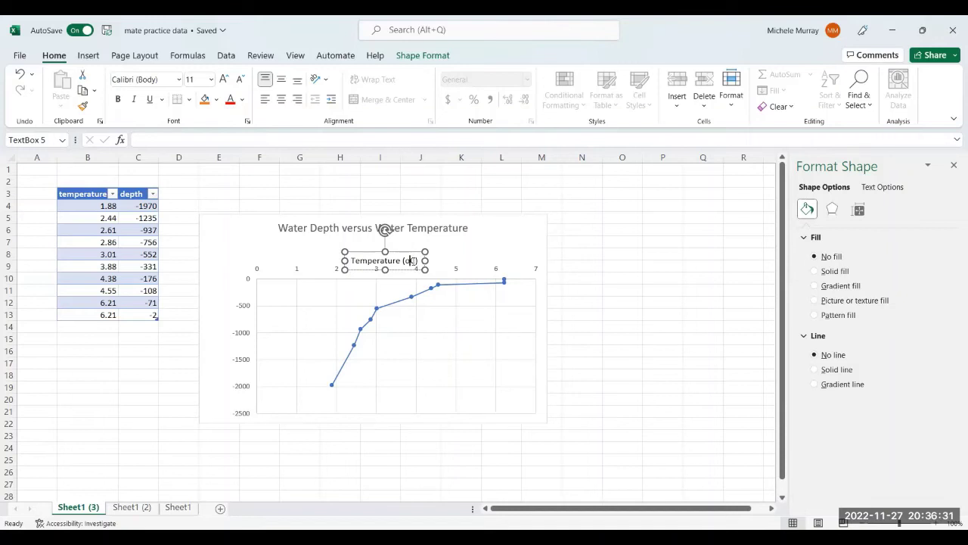
Superscript the 'o' in '(oC)' so the label reads Temperature (°C)
{"action": "left_click_drag", "start_coordinate": [410, 261], "coordinate": [406, 260]}
{"action": "left_click", "coordinate": [247, 122]}
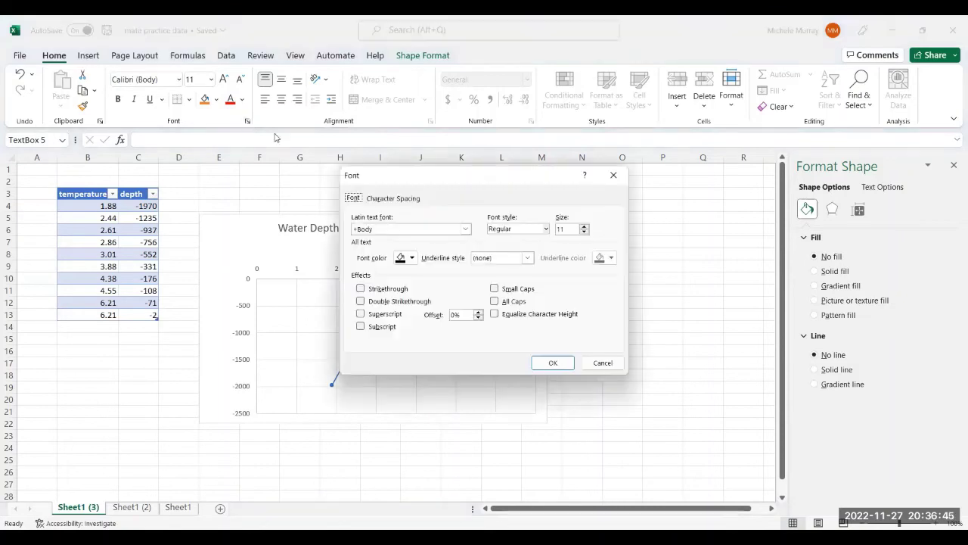
{"action": "left_click", "coordinate": [361, 314]}
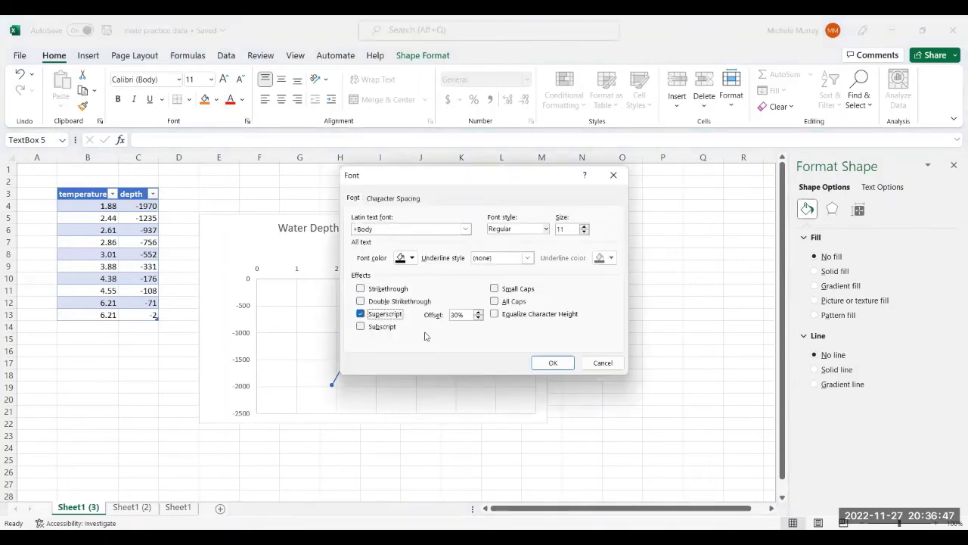
{"action": "left_click", "coordinate": [565, 366]}
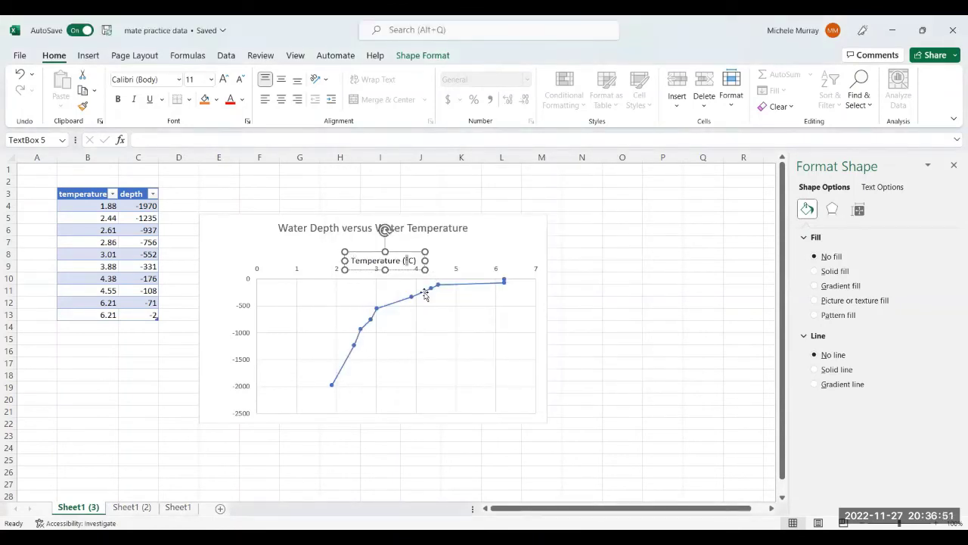
Raise the Temperature (°C) box, stretch it across the plot's full width, and center its text
{"action": "left_click", "coordinate": [408, 261]}
{"action": "left_click", "coordinate": [409, 260]}
{"action": "left_click", "coordinate": [335, 265]}
{"action": "left_click", "coordinate": [350, 257]}
{"action": "left_click_drag", "start_coordinate": [351, 255], "coordinate": [355, 246]}
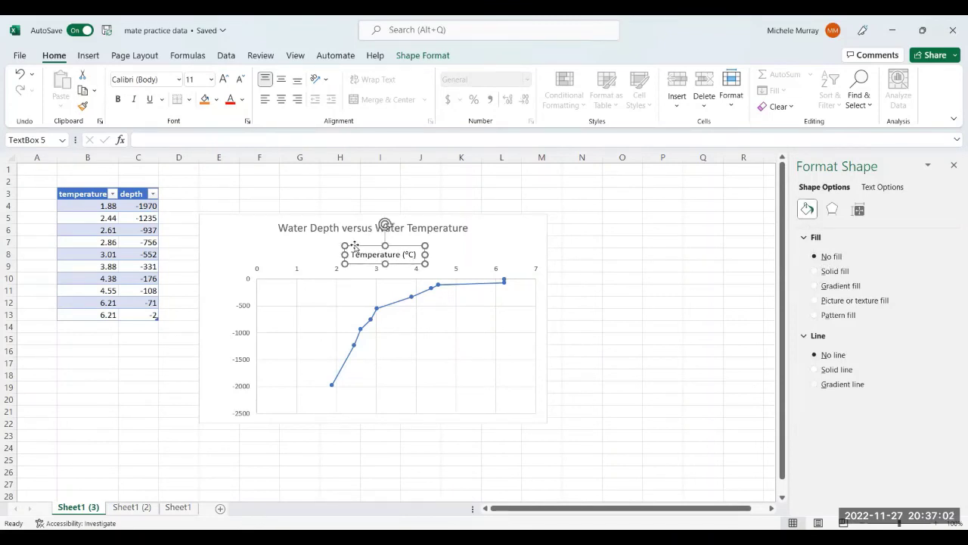
{"action": "scroll", "coordinate": [346, 255], "scroll_direction": "right", "scroll_amount": 1}
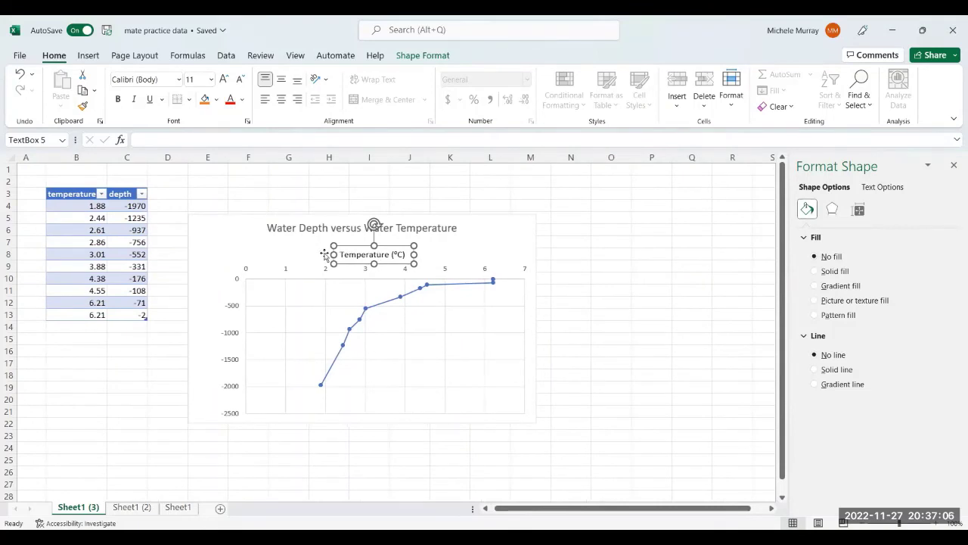
{"action": "left_click_drag", "start_coordinate": [300, 252], "coordinate": [245, 246]}
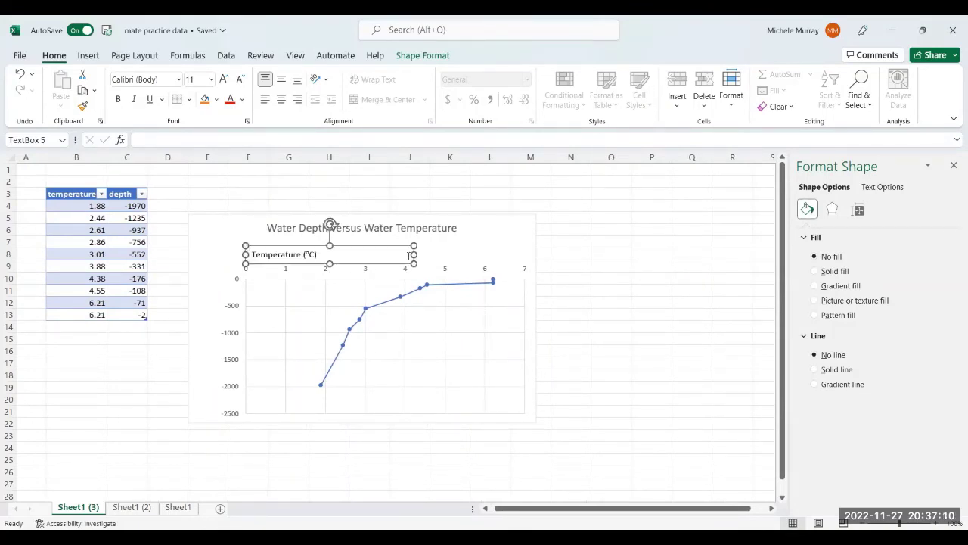
{"action": "left_click_drag", "start_coordinate": [414, 254], "coordinate": [524, 260]}
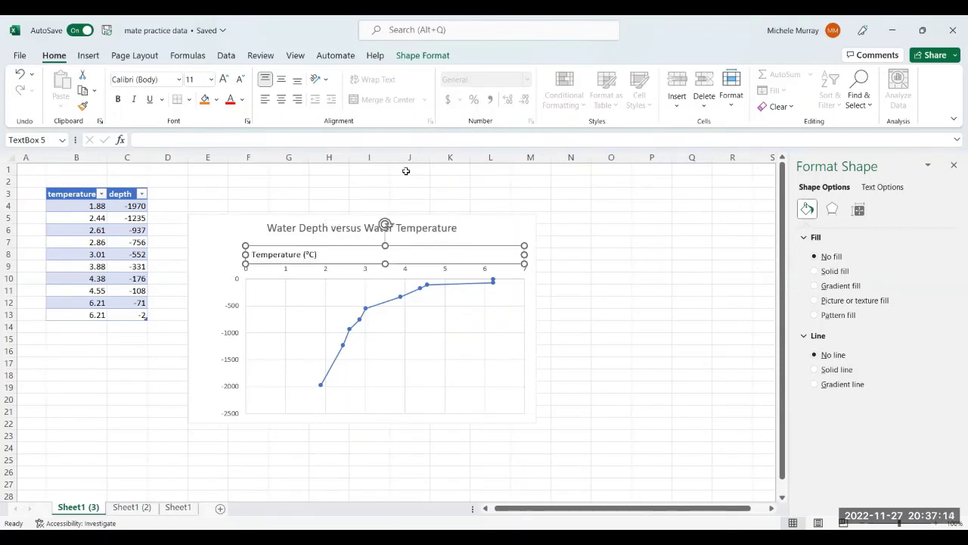
{"action": "left_click", "coordinate": [285, 100]}
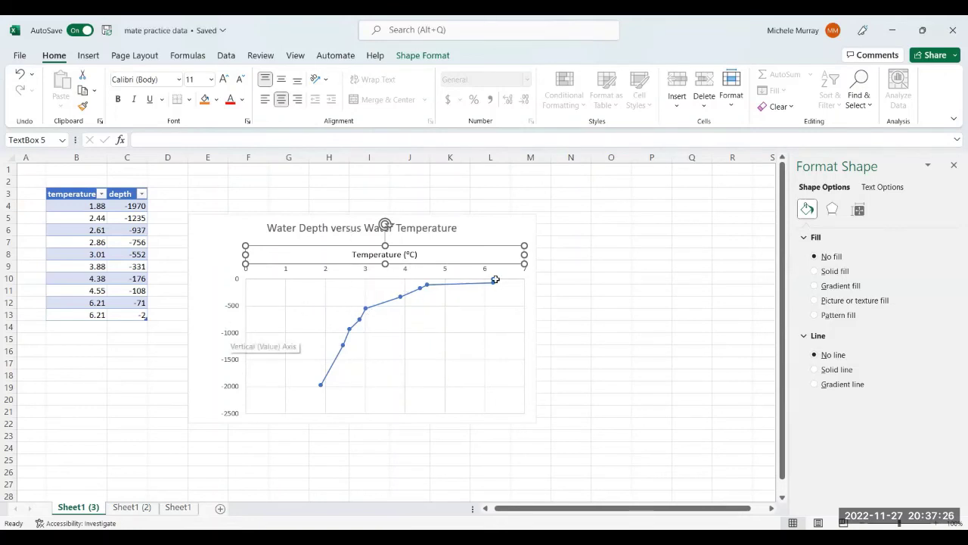
Add a second text box reading 'Depth (meters)' beside the vertical depth axis
{"action": "left_click", "coordinate": [191, 204]}
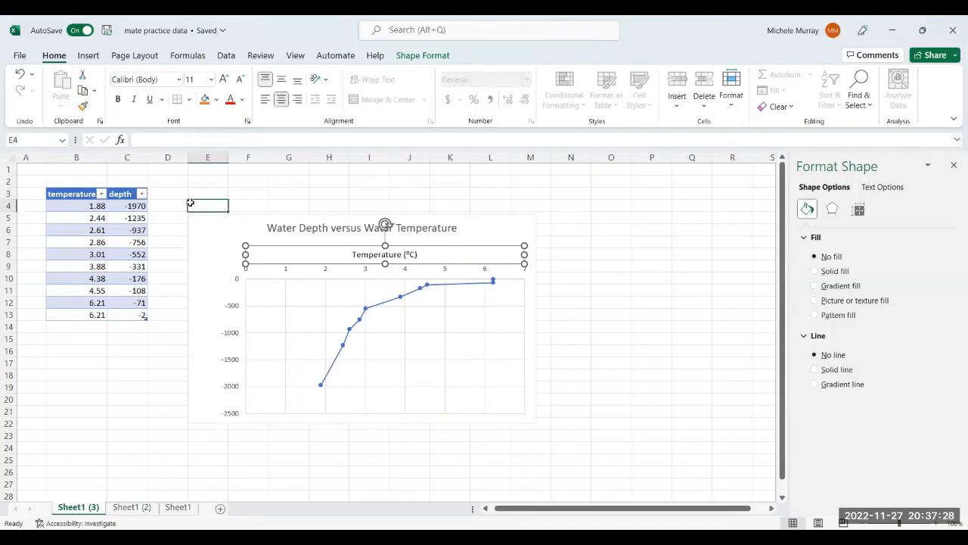
{"action": "left_click", "coordinate": [89, 55]}
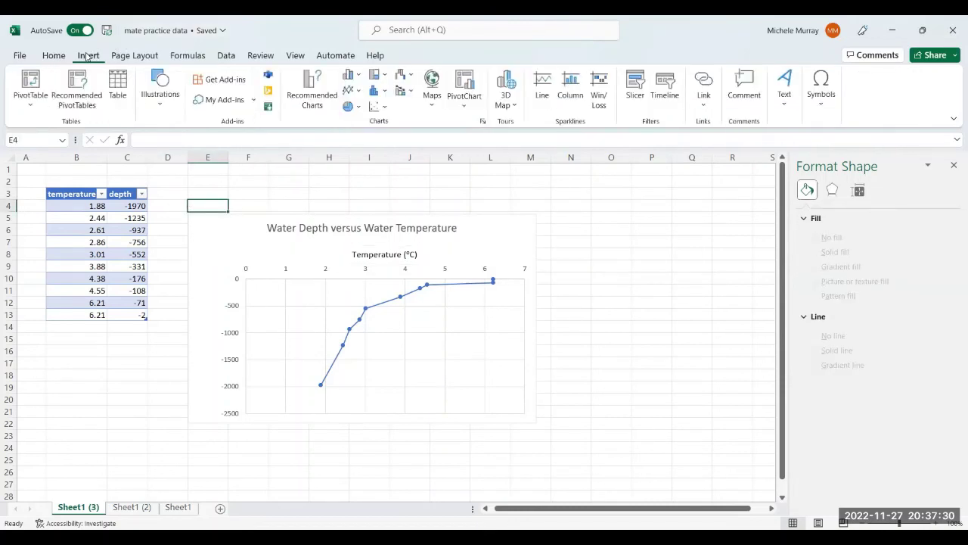
{"action": "left_click", "coordinate": [782, 95]}
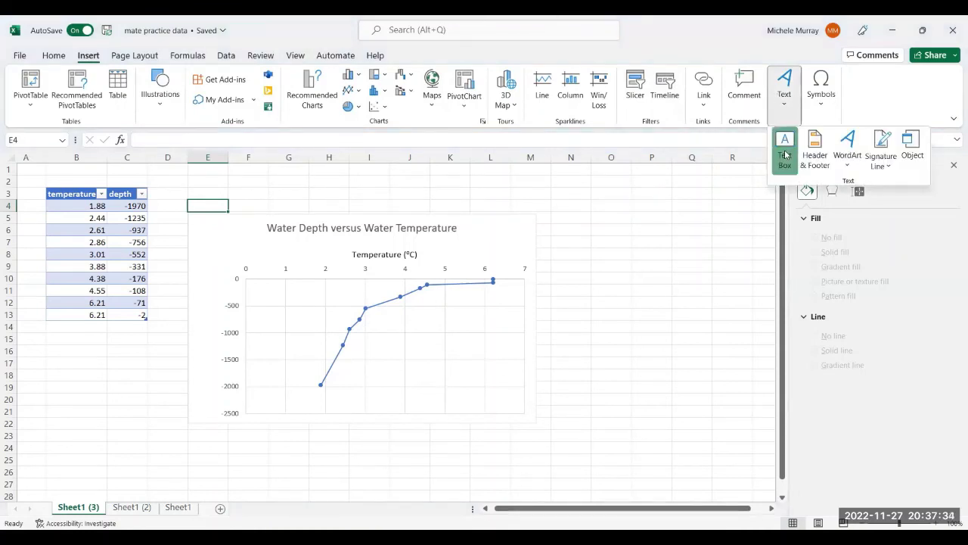
{"action": "left_click", "coordinate": [786, 154]}
{"action": "left_click", "coordinate": [197, 336]}
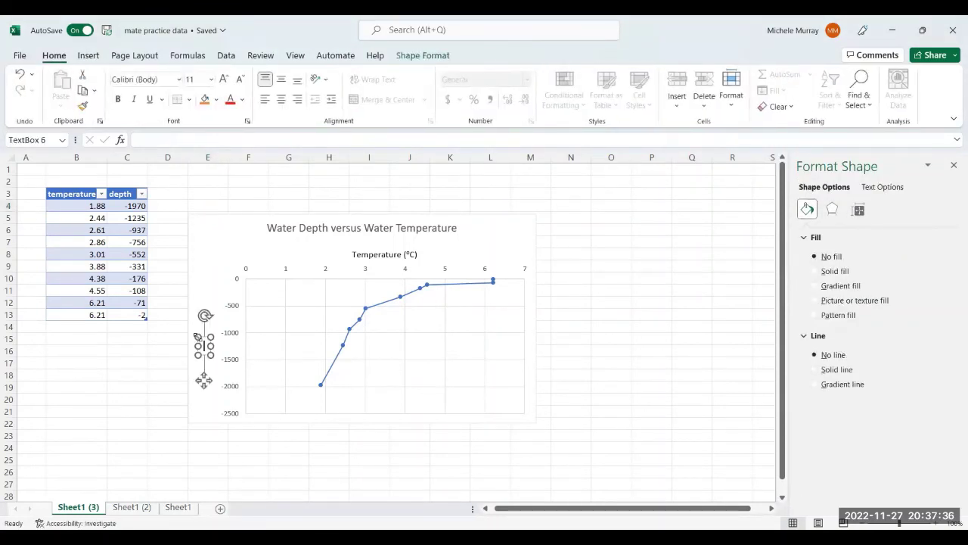
{"action": "type", "text": "De"}
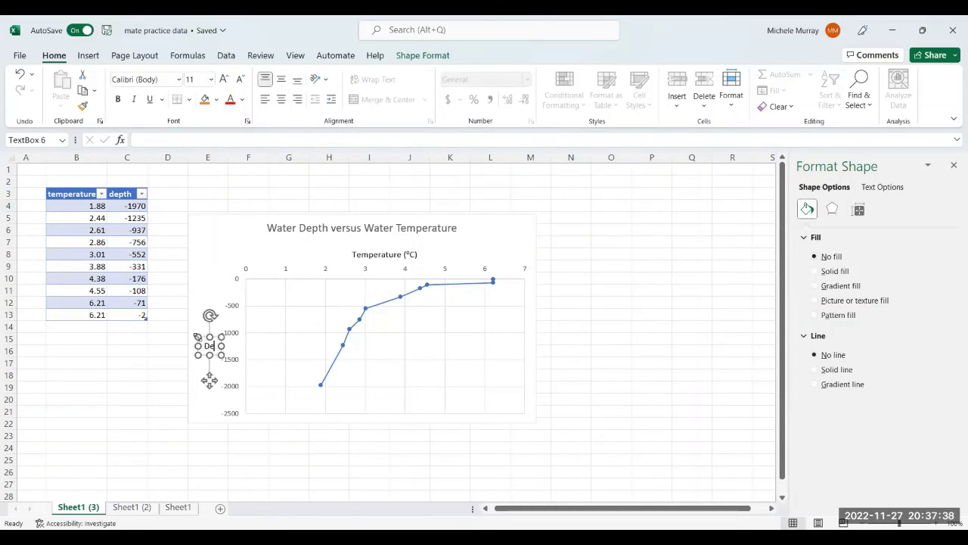
{"action": "type", "text": "pth (meters"}
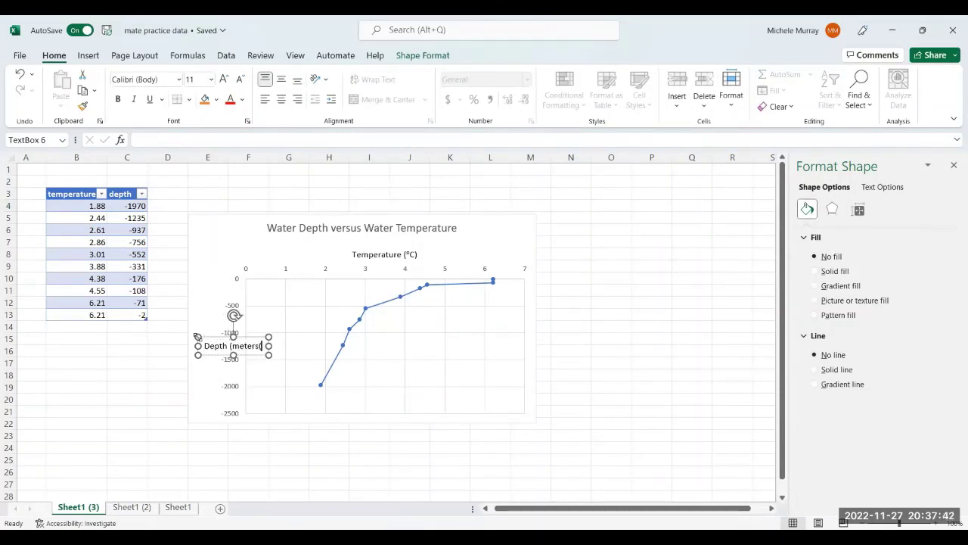
{"action": "key", "text": "BackSpace"}
{"action": "type", "text": ")"}
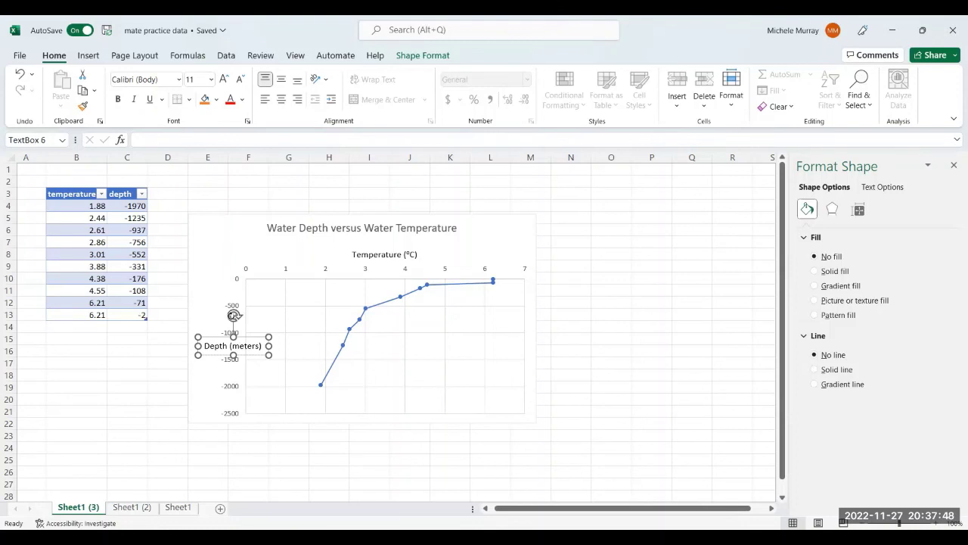
Rotate the Depth (meters) label to vertical and nudge it just left of the axis
{"action": "left_click_drag", "start_coordinate": [234, 316], "coordinate": [180, 348]}
{"action": "key", "text": "Left"}
{"action": "key", "text": "Left"}
{"action": "key", "text": "Left"}
{"action": "key", "text": "Left"}
{"action": "key", "text": "Left"}
{"action": "key", "text": "Left"}
{"action": "key", "text": "Left"}
{"action": "key", "text": "Left"}
{"action": "key", "text": "Left"}
{"action": "key", "text": "Left"}
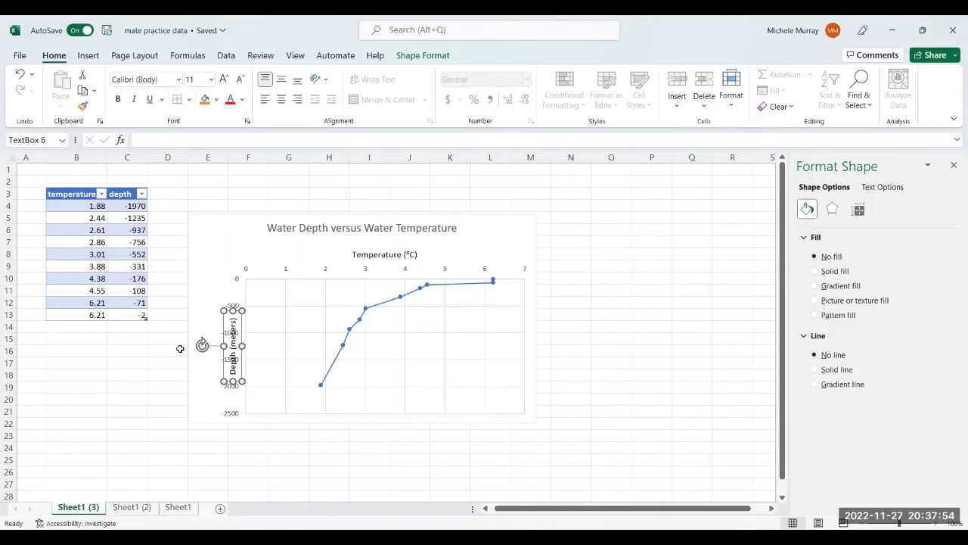
{"action": "key", "text": "Left"}
{"action": "key", "text": "Left"}
{"action": "key", "text": "Left"}
{"action": "key", "text": "Left"}
{"action": "key", "text": "Left"}
{"action": "key", "text": "Left"}
{"action": "key", "text": "Left"}
{"action": "key", "text": "Left"}
{"action": "key", "text": "Left"}
{"action": "key", "text": "Left"}
{"action": "key", "text": "Left"}
{"action": "key", "text": "Left"}
{"action": "key", "text": "Left"}
{"action": "key", "text": "Left"}
{"action": "key", "text": "Left"}
{"action": "key", "text": "Left"}
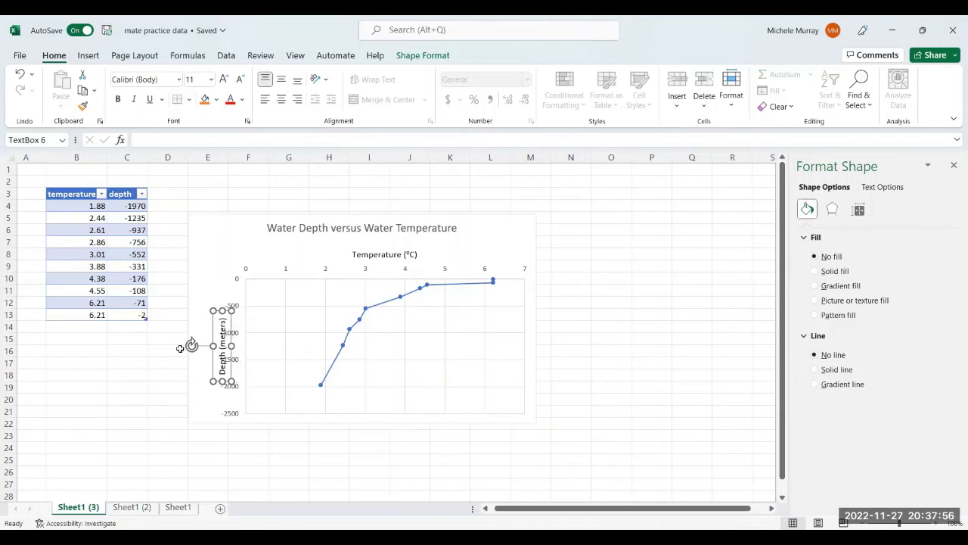
{"action": "key", "text": "Right"}
{"action": "key", "text": "Right"}
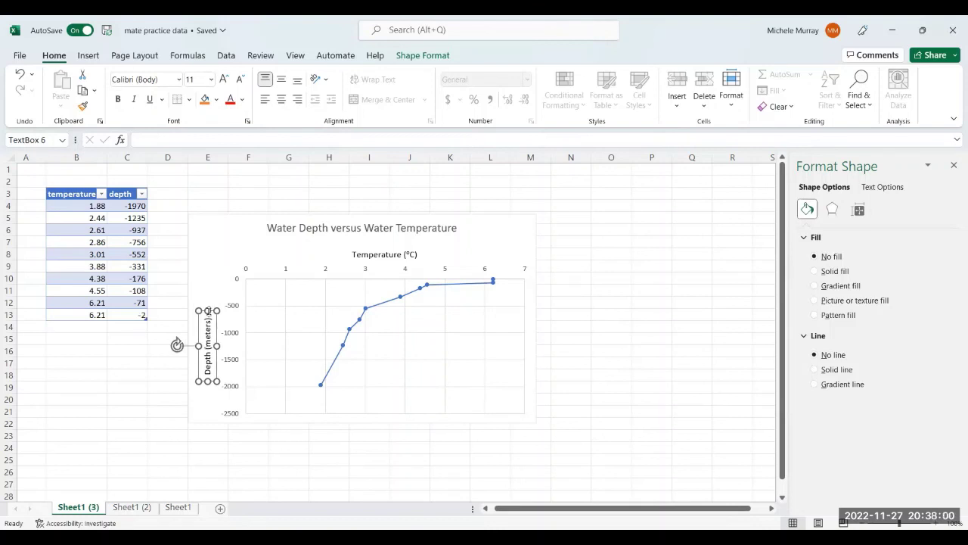
Stretch the Depth (meters) label along the full axis height and center its text
{"action": "left_click_drag", "start_coordinate": [208, 311], "coordinate": [213, 278]}
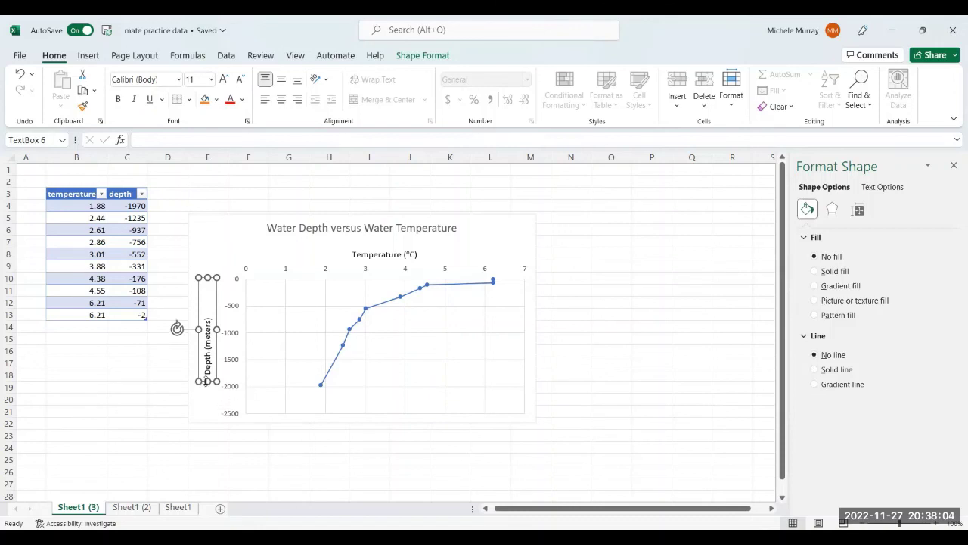
{"action": "left_click_drag", "start_coordinate": [205, 382], "coordinate": [205, 415]}
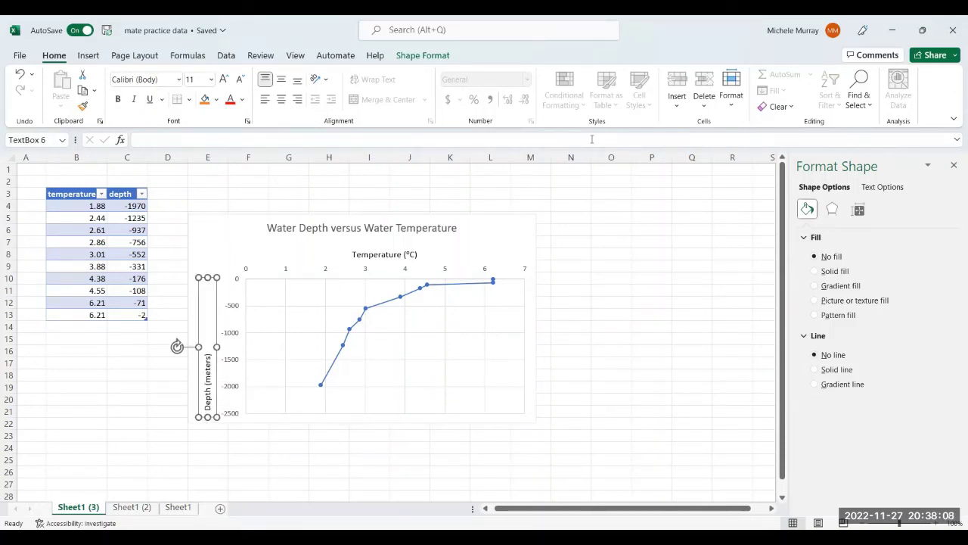
{"action": "left_click", "coordinate": [281, 101]}
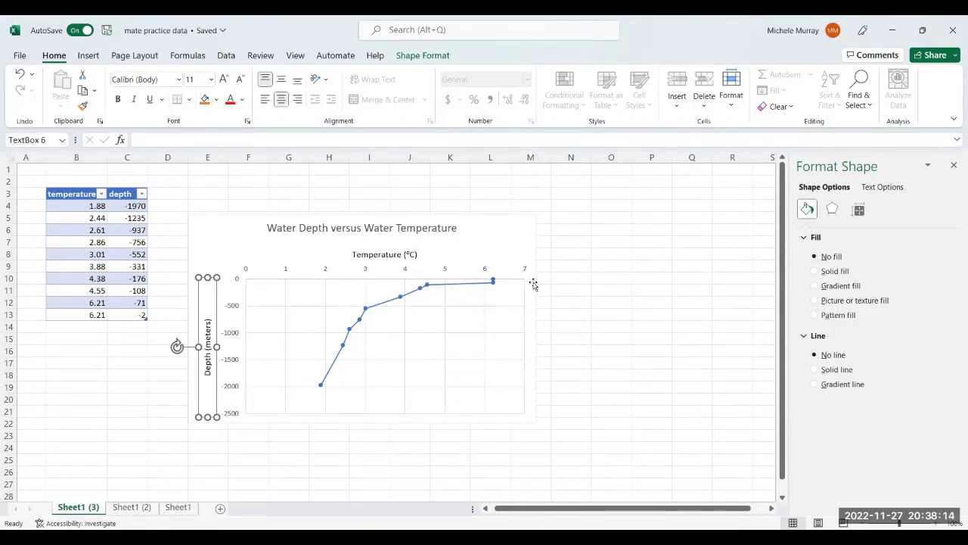
{"action": "left_click", "coordinate": [510, 249]}
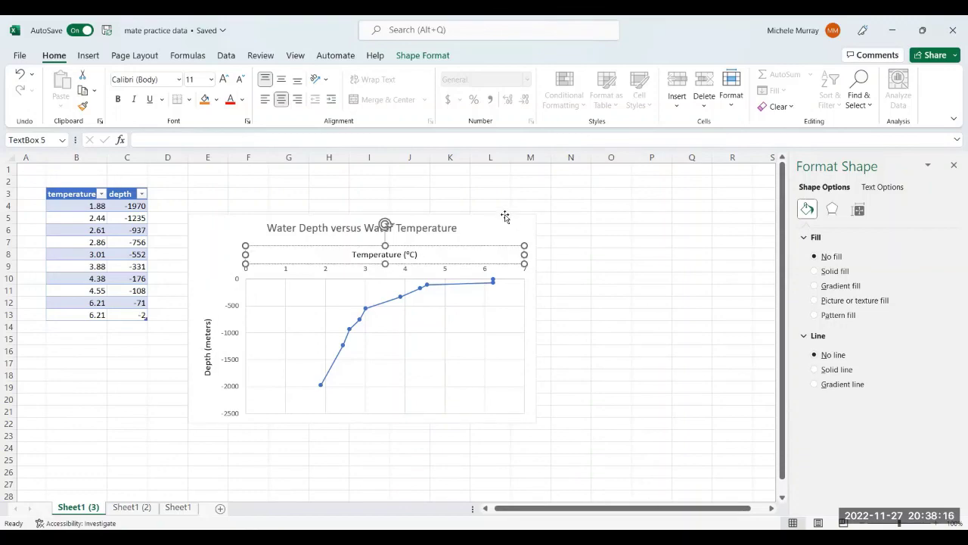